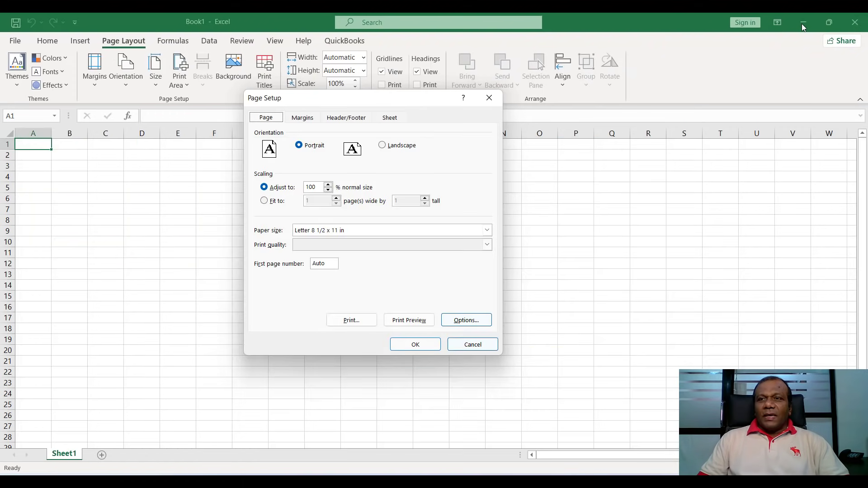
Dismiss the Page Setup dialog and switch from Excel to Microsoft Whiteboard
{"action": "left_click", "coordinate": [466, 346]}
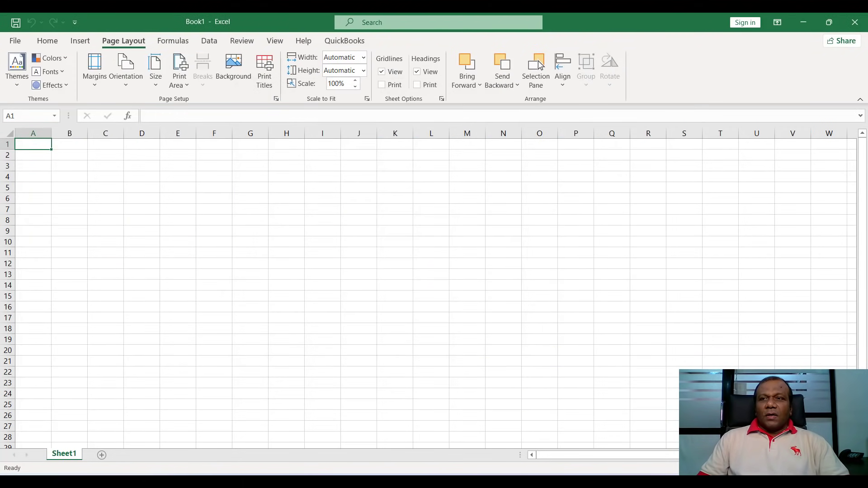
{"action": "left_click", "coordinate": [861, 18]}
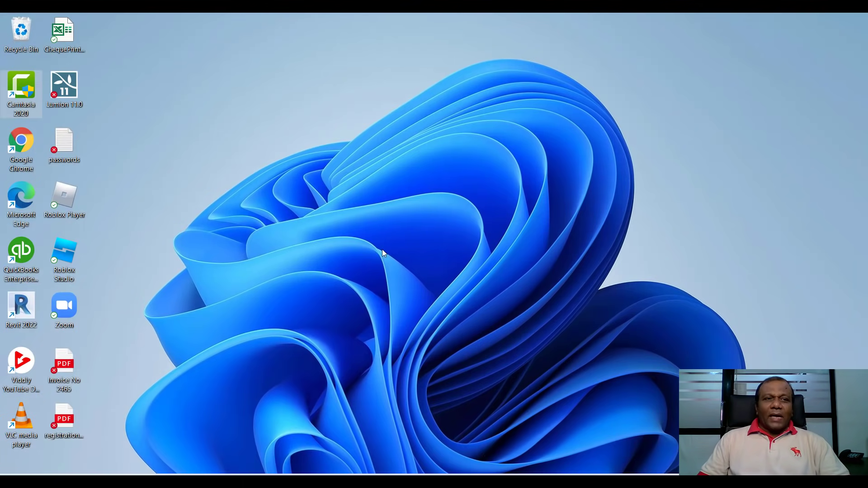
{"action": "key", "text": "super"}
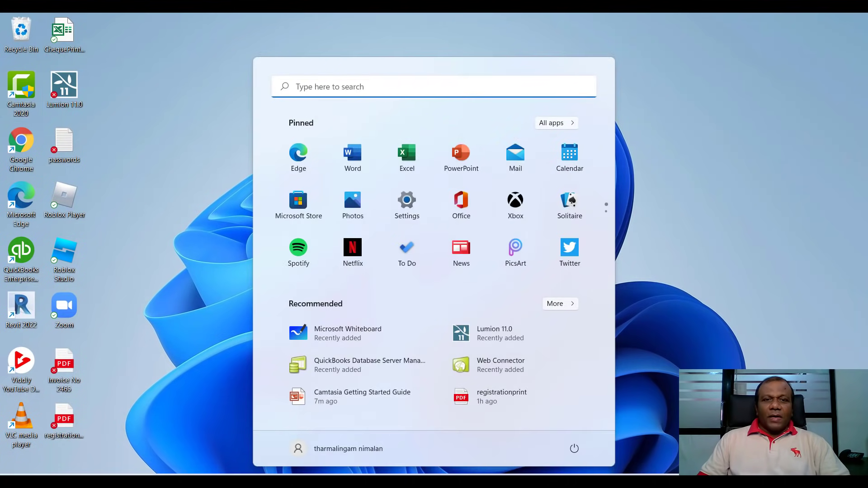
{"action": "left_click", "coordinate": [559, 124]}
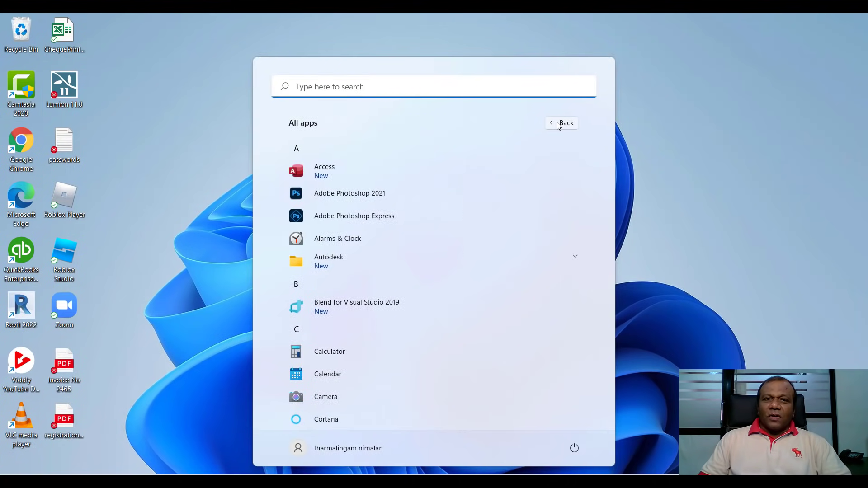
{"action": "left_click", "coordinate": [559, 124]}
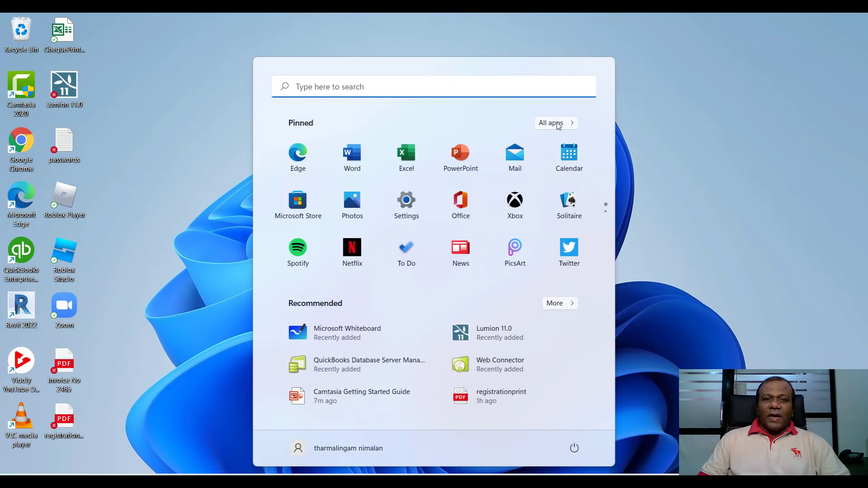
{"action": "left_click", "coordinate": [331, 335]}
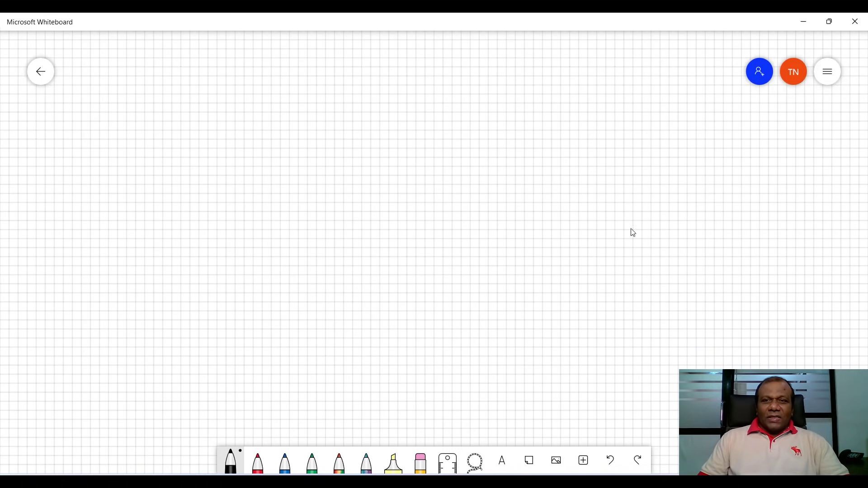
Change the whiteboard's grid background to Solid
{"action": "left_click", "coordinate": [832, 80]}
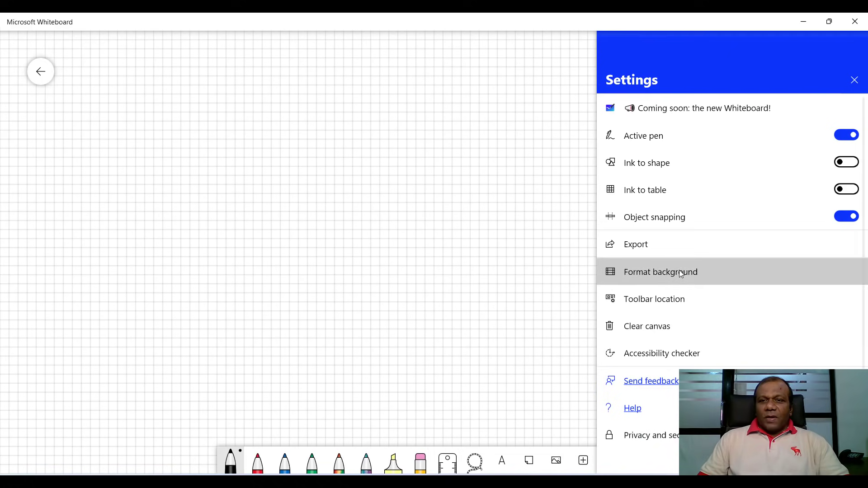
{"action": "left_click", "coordinate": [682, 271]}
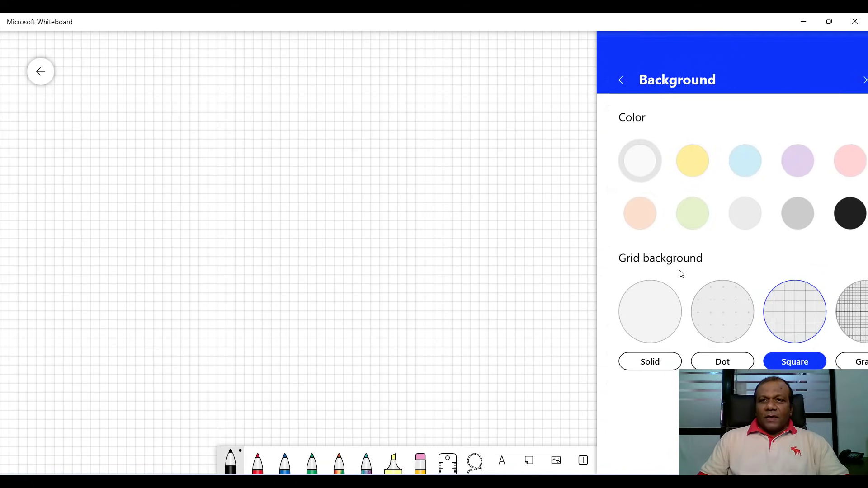
{"action": "left_click", "coordinate": [639, 315]}
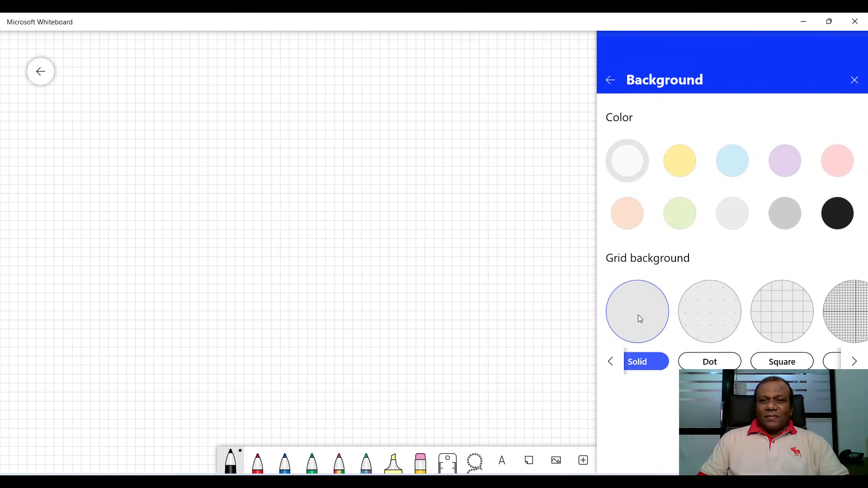
{"action": "left_click", "coordinate": [497, 241]}
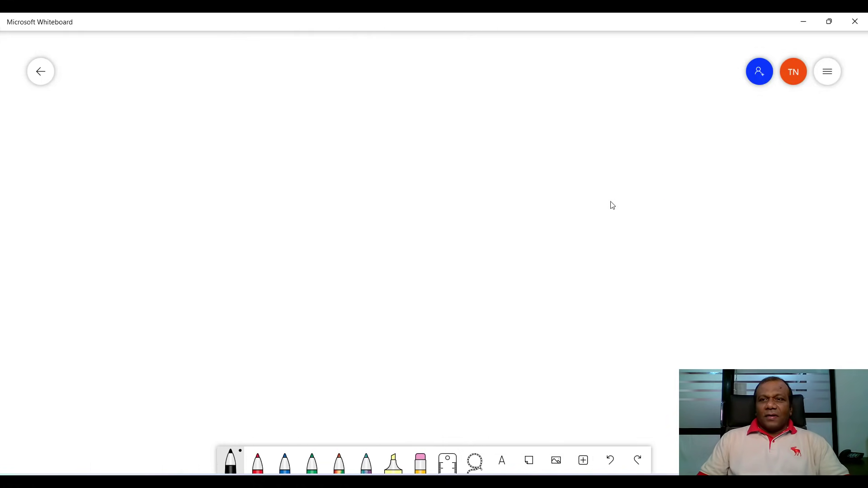
Try the Graph grid background on the whiteboard, keep Square instead, and return to the canvas
{"action": "left_click", "coordinate": [826, 72]}
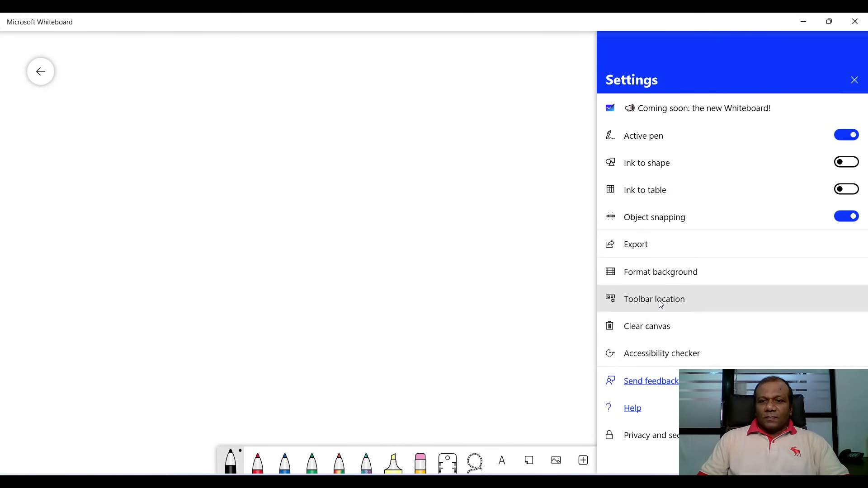
{"action": "left_click", "coordinate": [658, 274]}
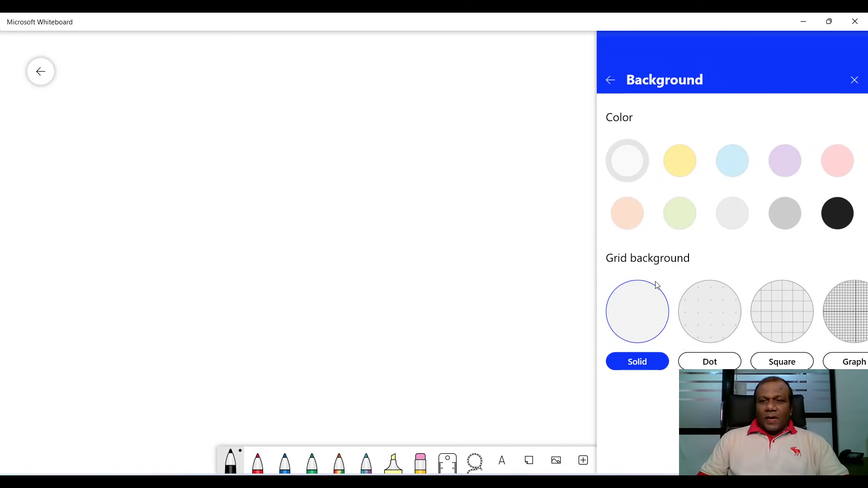
{"action": "left_click", "coordinate": [788, 318]}
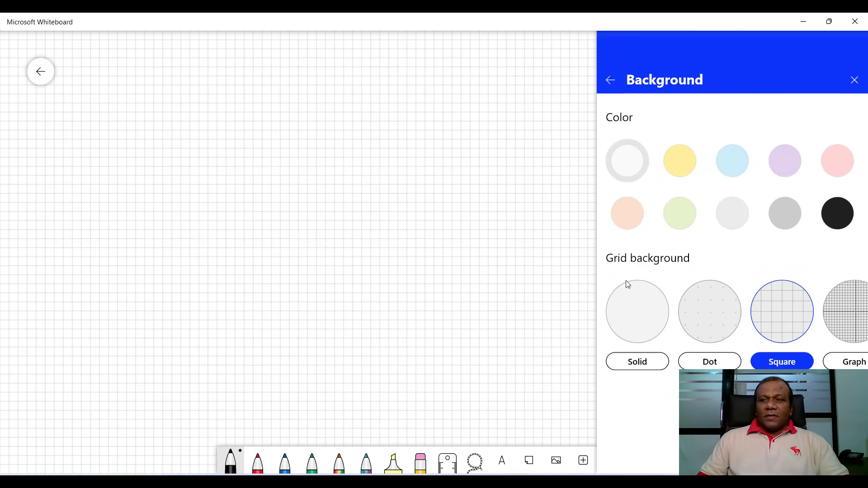
{"action": "left_click", "coordinate": [844, 306]}
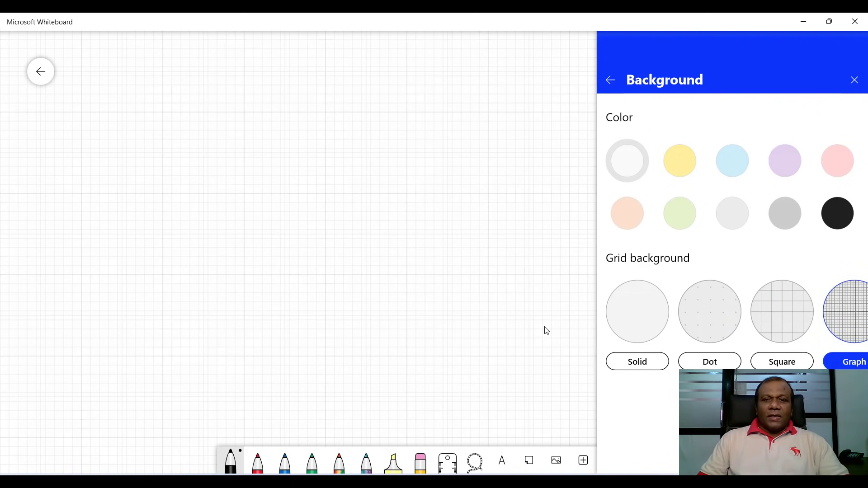
{"action": "left_click", "coordinate": [786, 324]}
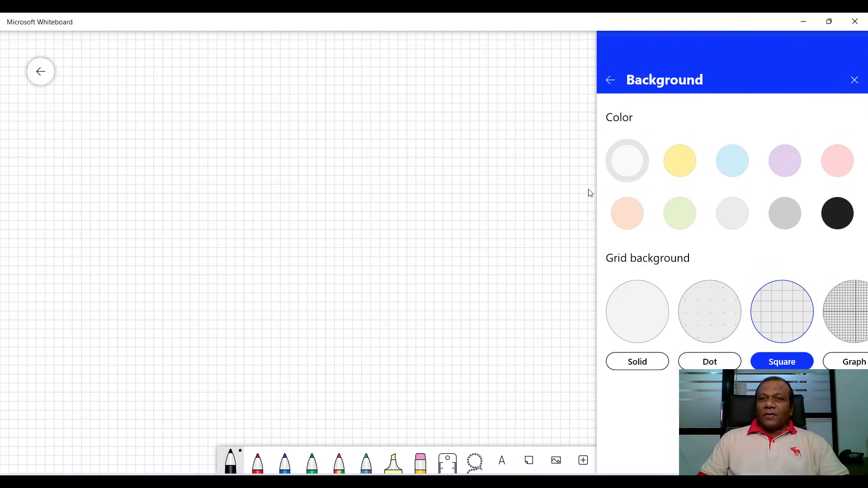
{"action": "left_click", "coordinate": [610, 80]}
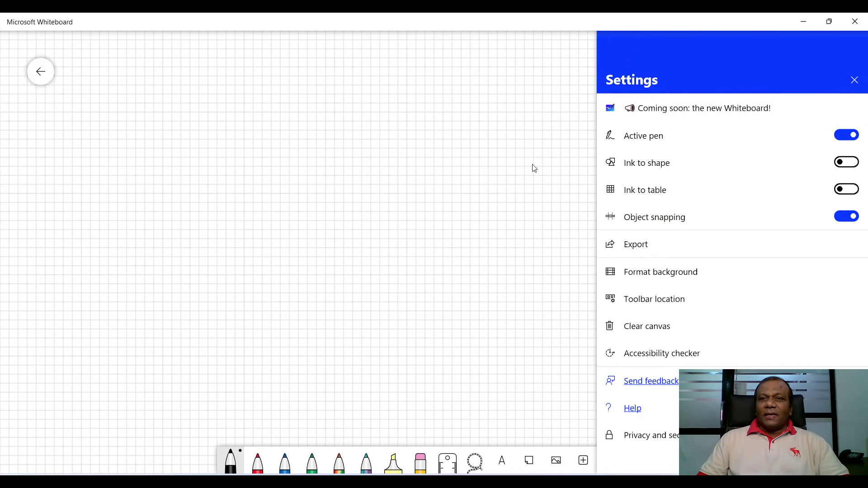
{"action": "left_click", "coordinate": [477, 164]}
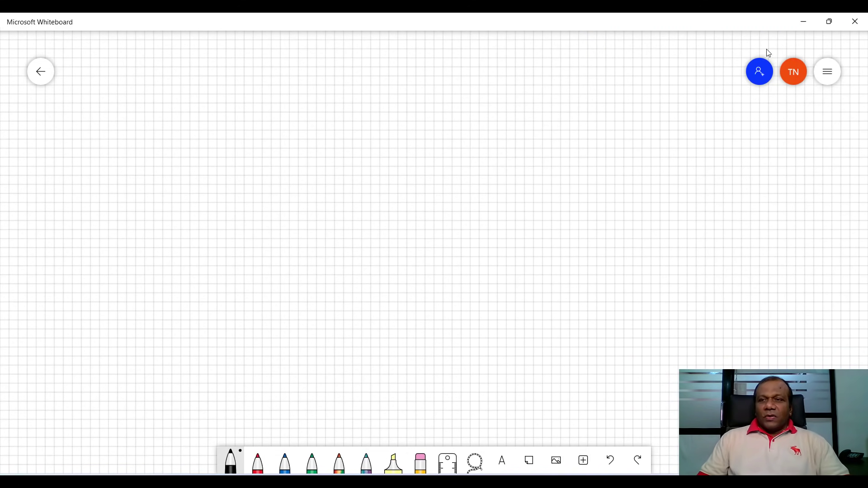
Switch to Presentation2 in PowerPoint and start a Screen Recording over the whiteboard window
{"action": "left_click", "coordinate": [803, 22]}
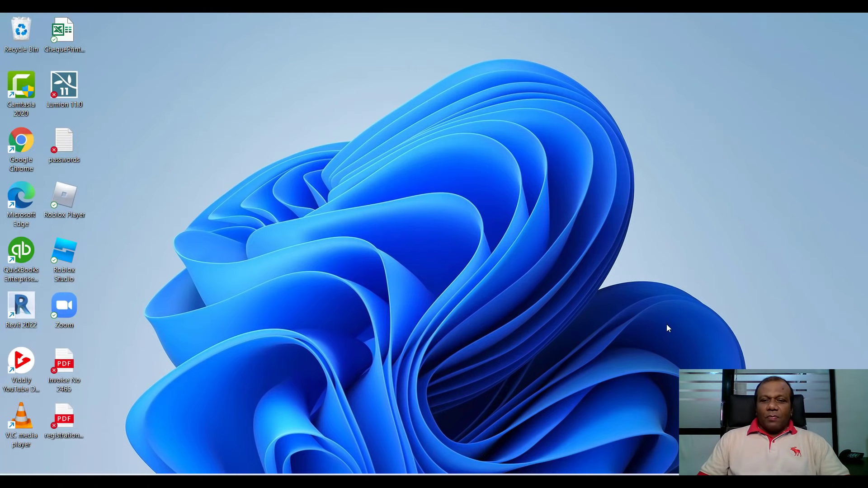
{"action": "key", "text": "alt+Tab"}
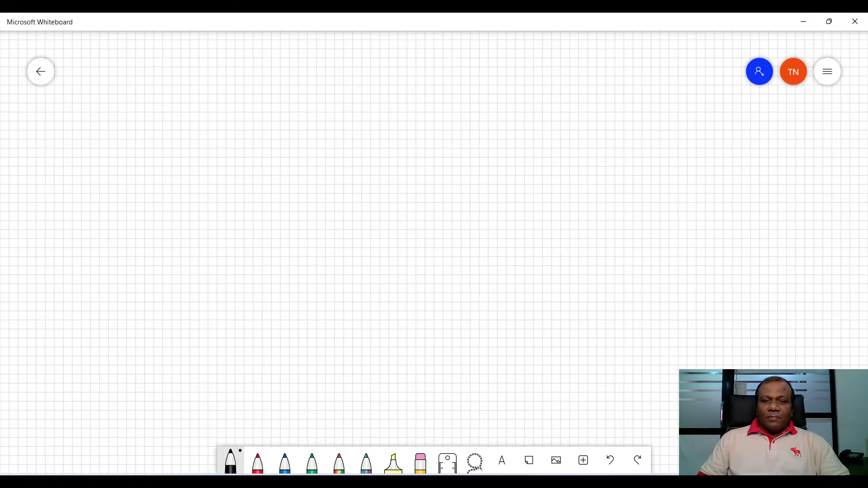
{"action": "mouse_move", "coordinate": [509, 481]}
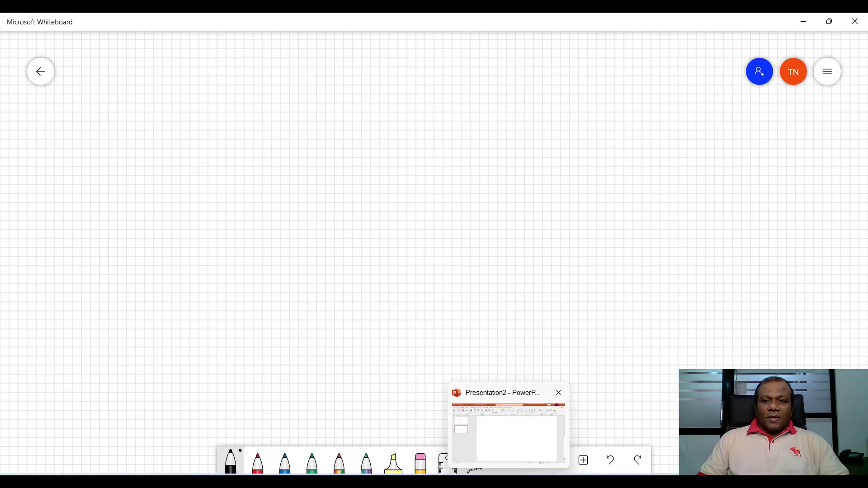
{"action": "left_click", "coordinate": [509, 434]}
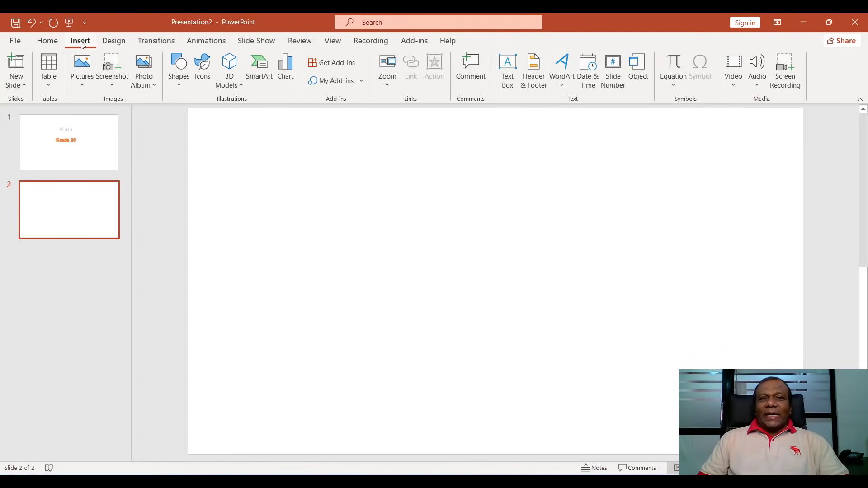
{"action": "left_click", "coordinate": [785, 72]}
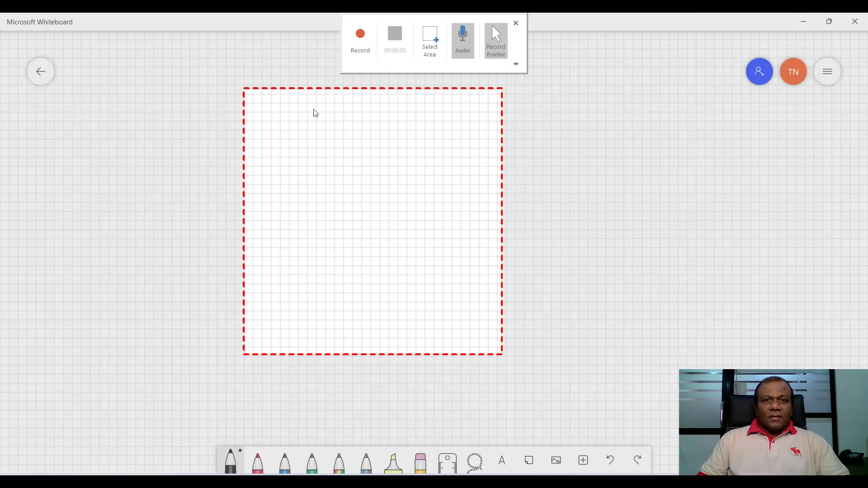
Select the whiteboard canvas below the title bar and above the pen toolbar as the recording area, and start recording
{"action": "left_click", "coordinate": [429, 41]}
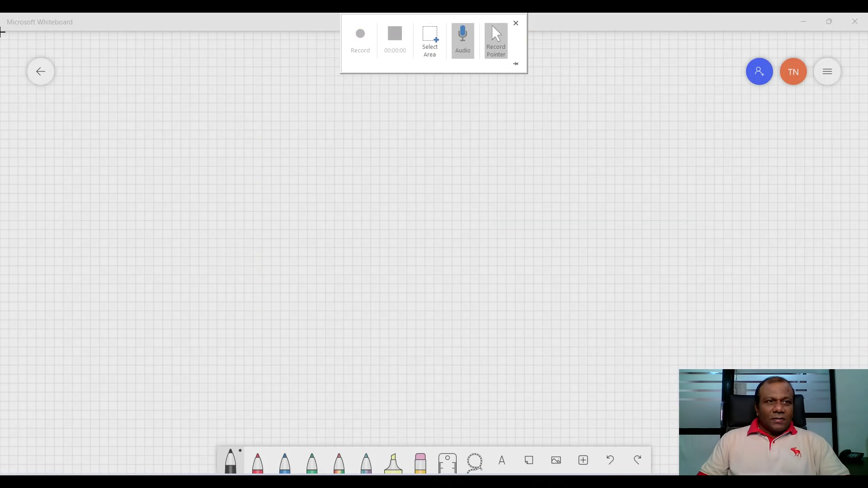
{"action": "left_click_drag", "start_coordinate": [1, 31], "coordinate": [867, 452]}
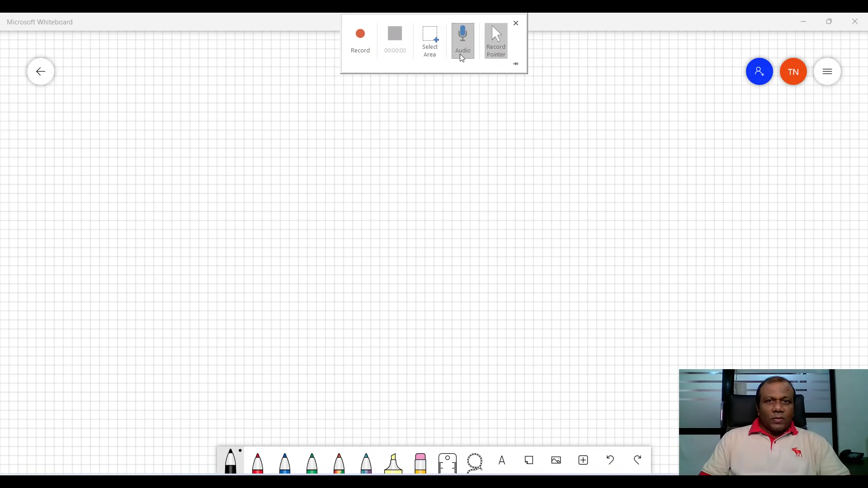
{"action": "left_click", "coordinate": [432, 47]}
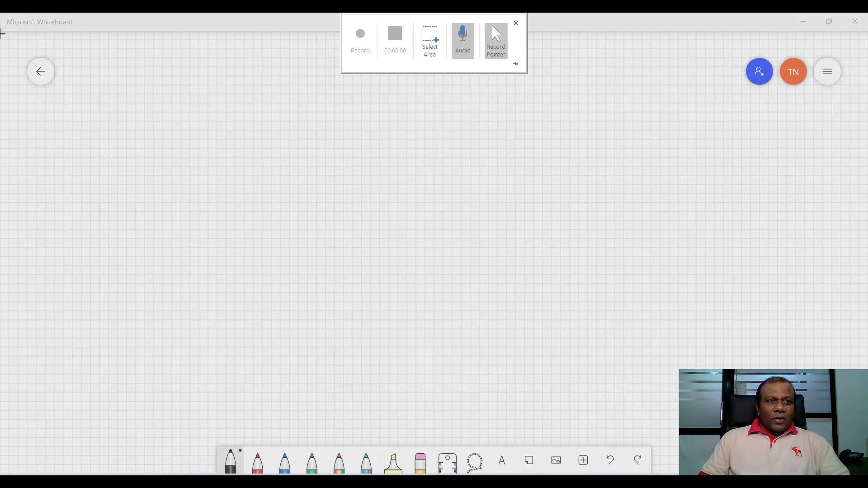
{"action": "left_click_drag", "start_coordinate": [0, 30], "coordinate": [865, 444]}
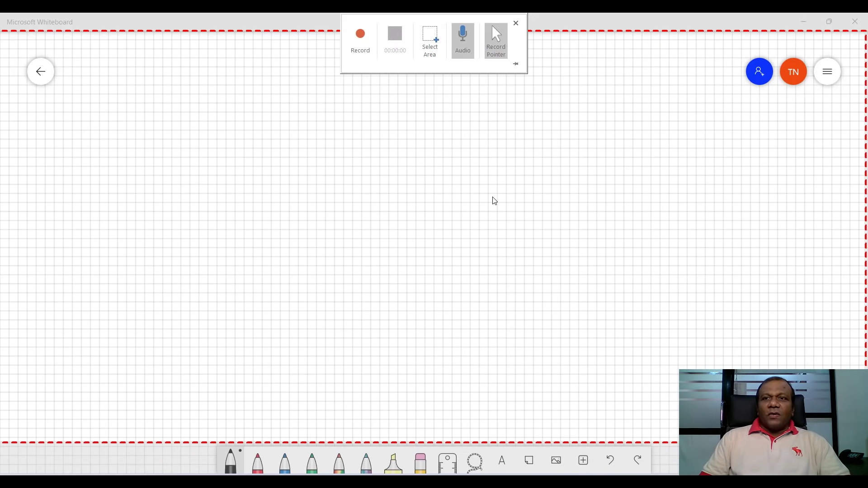
{"action": "left_click", "coordinate": [360, 38]}
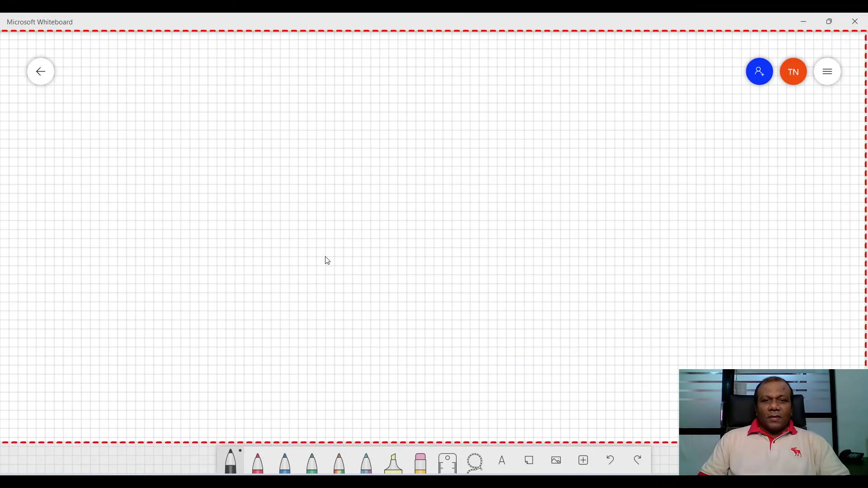
Try to draw a stroke on the whiteboard with the black pen at the second-thinnest width
{"action": "left_click", "coordinate": [225, 462]}
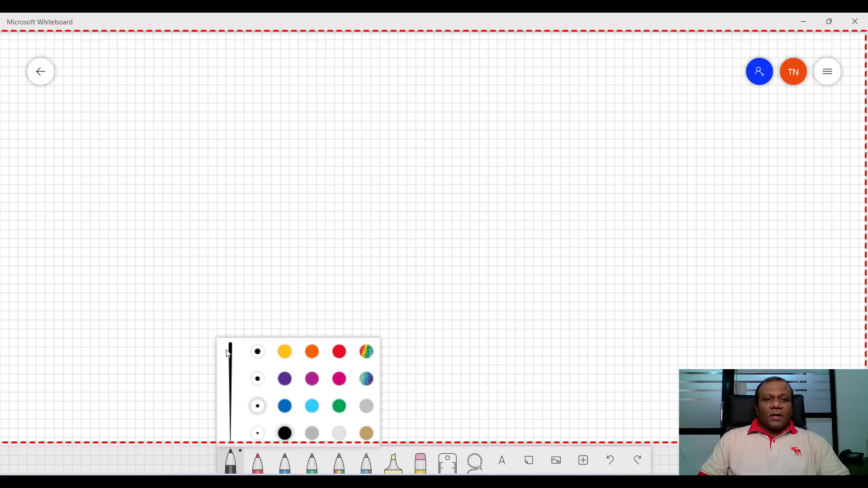
{"action": "left_click", "coordinate": [258, 406]}
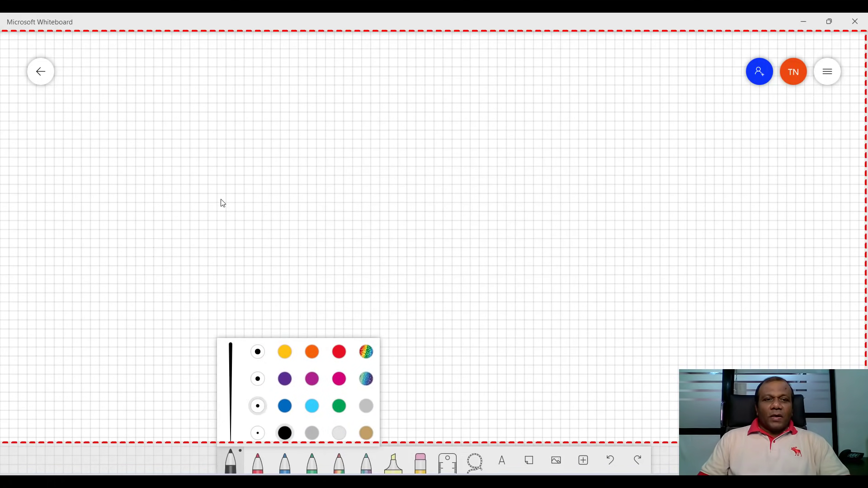
{"action": "left_click_drag", "start_coordinate": [227, 132], "coordinate": [246, 143]}
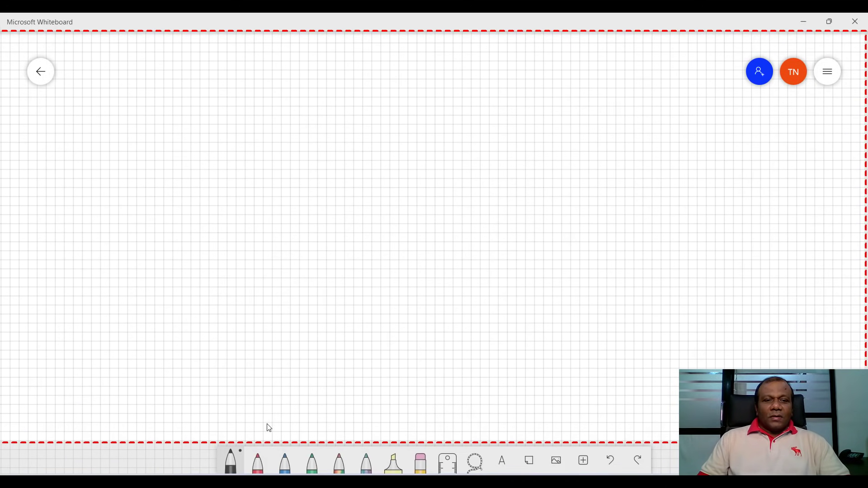
{"action": "left_click", "coordinate": [229, 459]}
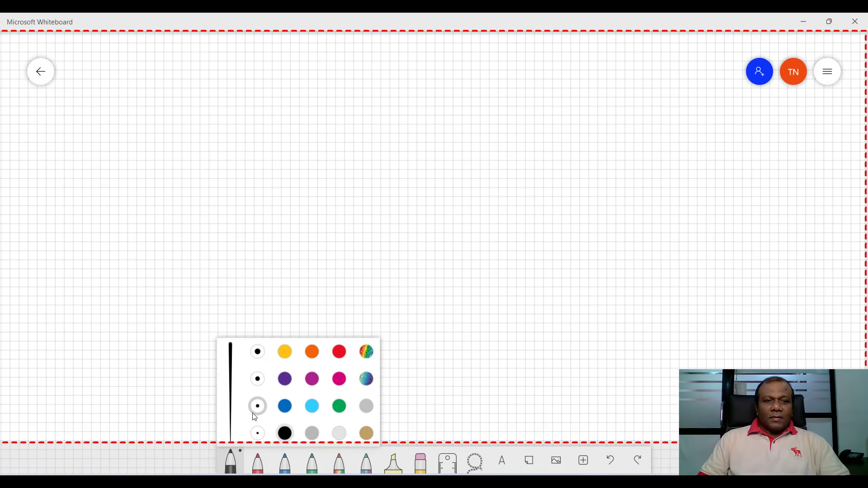
{"action": "left_click", "coordinate": [296, 223]}
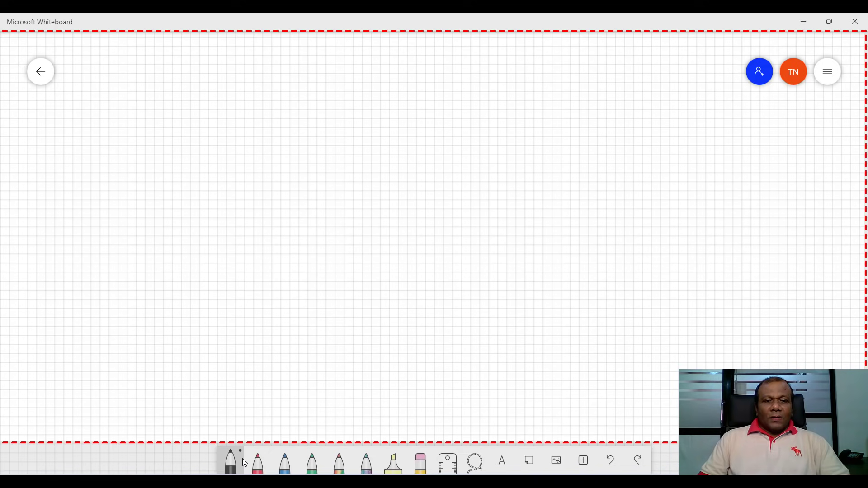
Show the ruler on the whiteboard canvas and pick the multicoloured blue-purple pen
{"action": "left_click", "coordinate": [449, 457]}
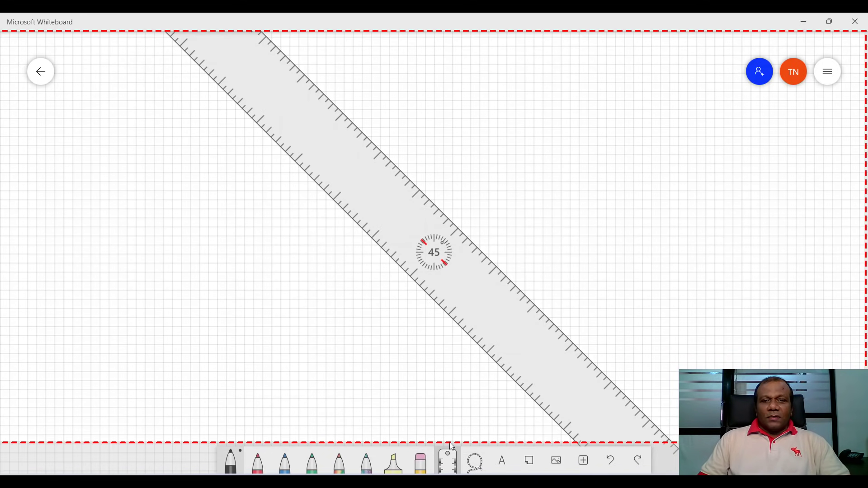
{"action": "left_click", "coordinate": [369, 464]}
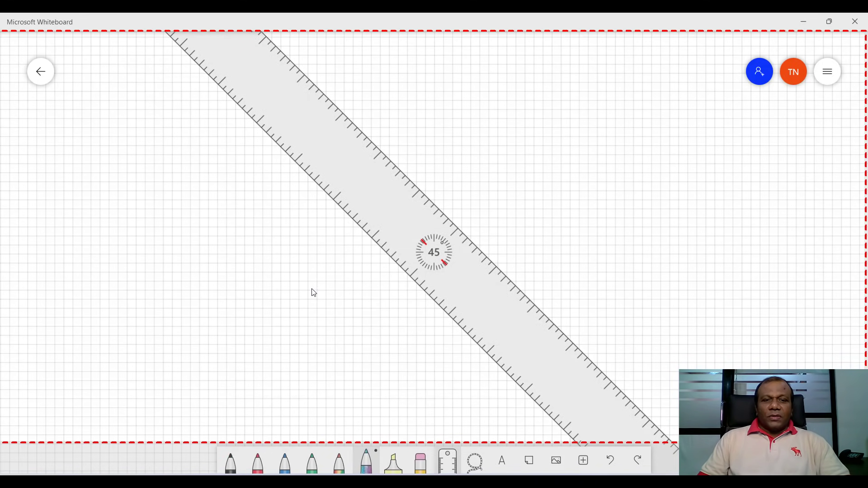
{"action": "left_click", "coordinate": [828, 73]}
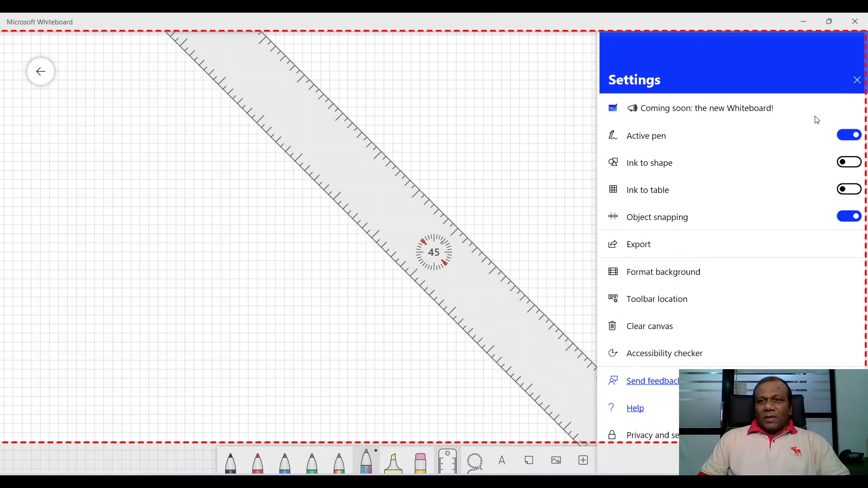
{"action": "left_click", "coordinate": [360, 304]}
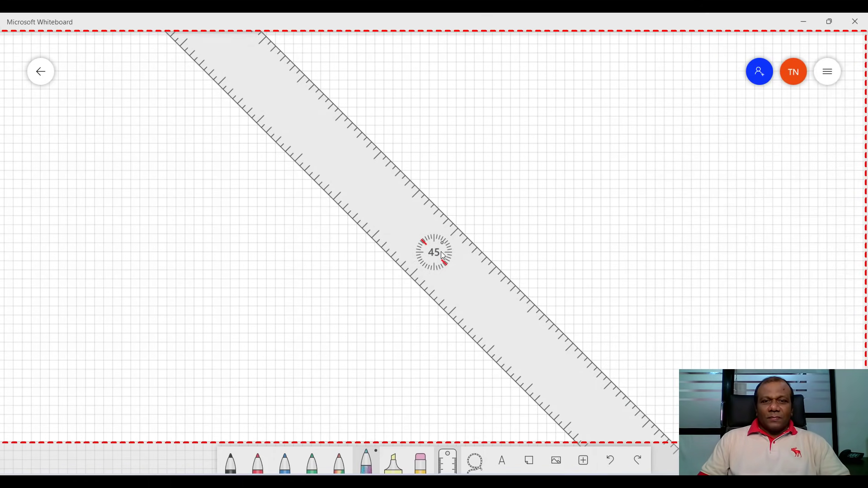
{"action": "scroll", "coordinate": [398, 261], "scroll_direction": "down", "scroll_amount": 1}
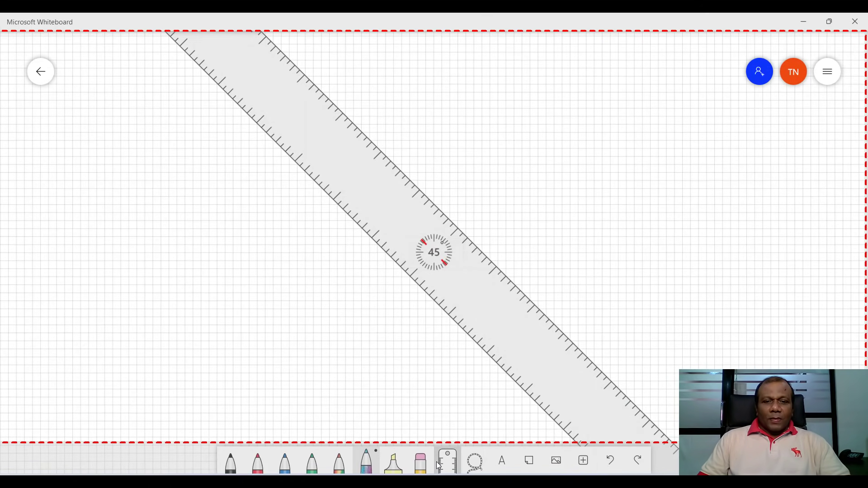
Hide the ruler and set the black pen to its thickest width
{"action": "left_click", "coordinate": [438, 462]}
{"action": "left_click", "coordinate": [228, 460]}
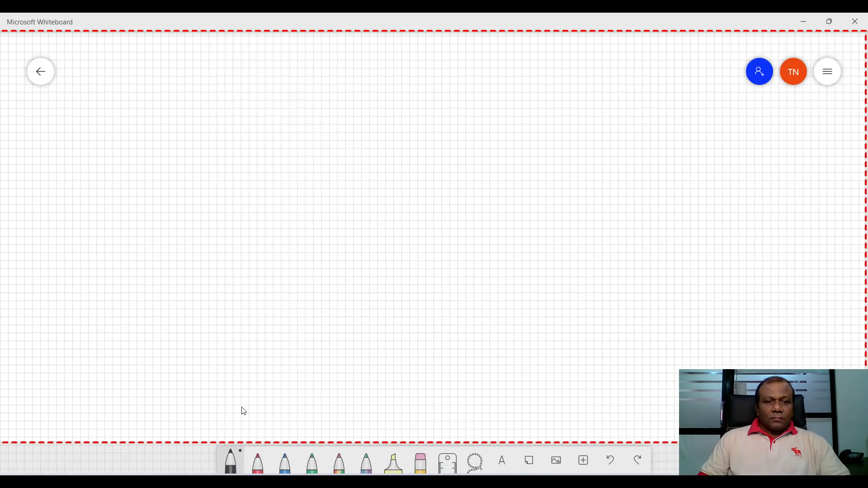
{"action": "left_click", "coordinate": [237, 455]}
{"action": "left_click", "coordinate": [258, 357]}
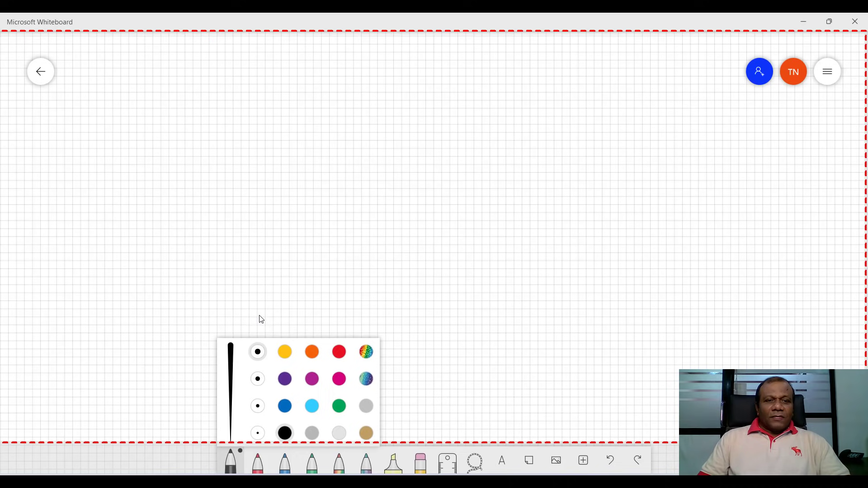
{"action": "left_click", "coordinate": [259, 319]}
Pick the red pen, show the ruler on the canvas and rotate it to slope upward to the right at 44 degrees
{"action": "left_click", "coordinate": [255, 460]}
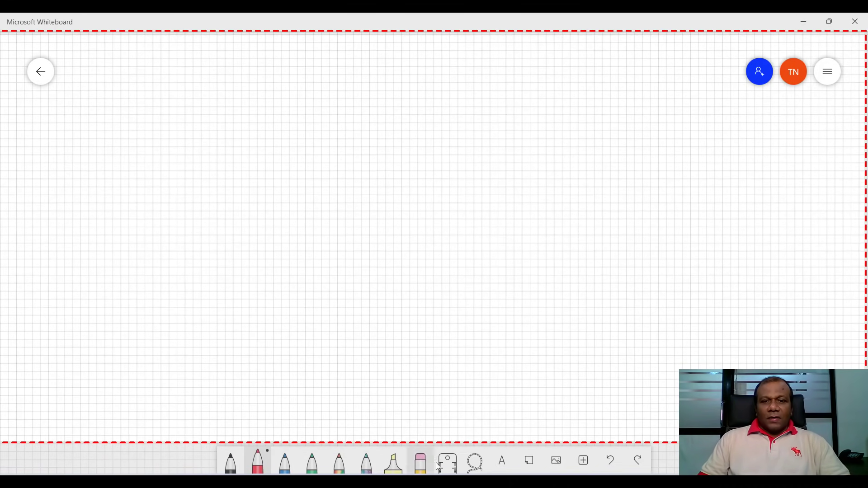
{"action": "left_click", "coordinate": [447, 463]}
{"action": "scroll", "coordinate": [434, 255], "scroll_direction": "down", "scroll_amount": 3}
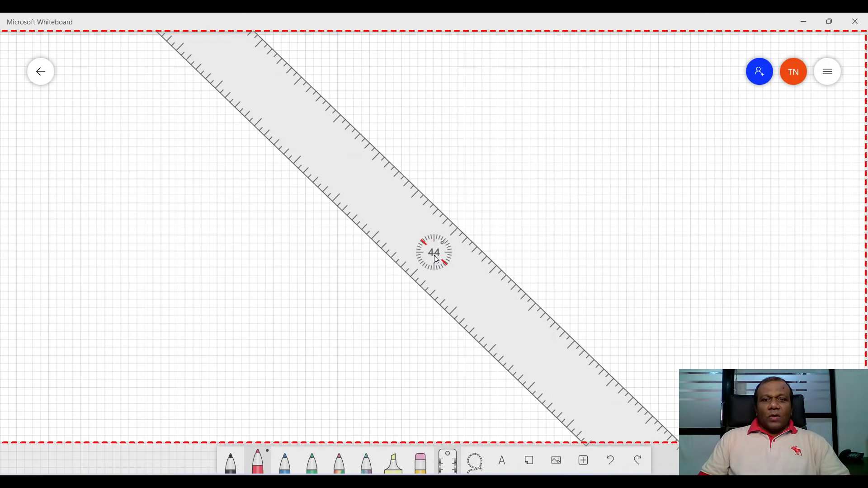
{"action": "scroll", "coordinate": [434, 256], "scroll_direction": "up", "scroll_amount": 9}
{"action": "scroll", "coordinate": [436, 260], "scroll_direction": "down", "scroll_amount": 15}
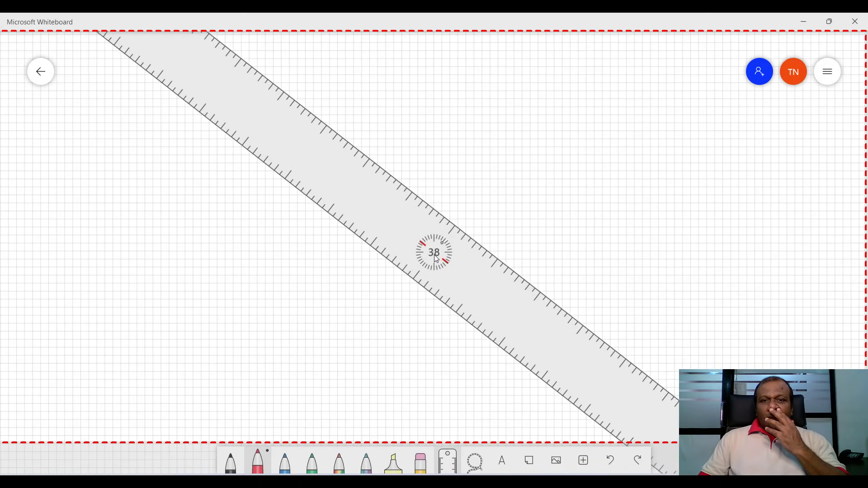
{"action": "scroll", "coordinate": [436, 260], "scroll_direction": "up", "scroll_amount": 10}
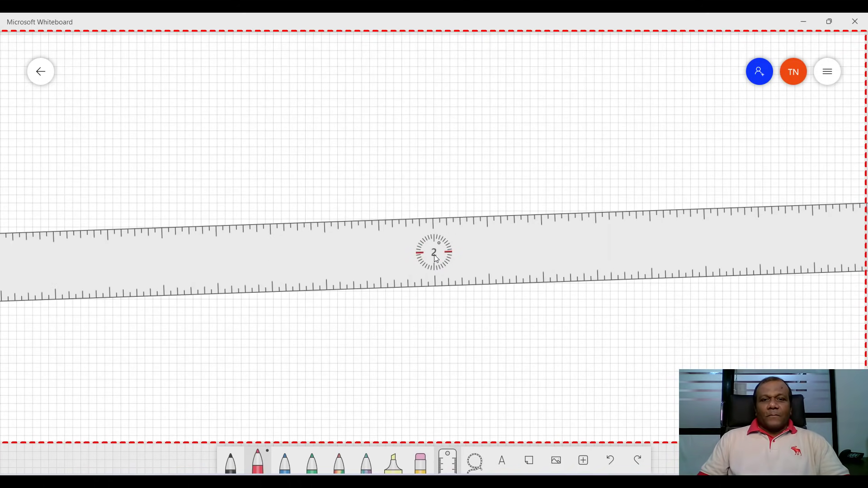
{"action": "scroll", "coordinate": [436, 260], "scroll_direction": "up", "scroll_amount": 3}
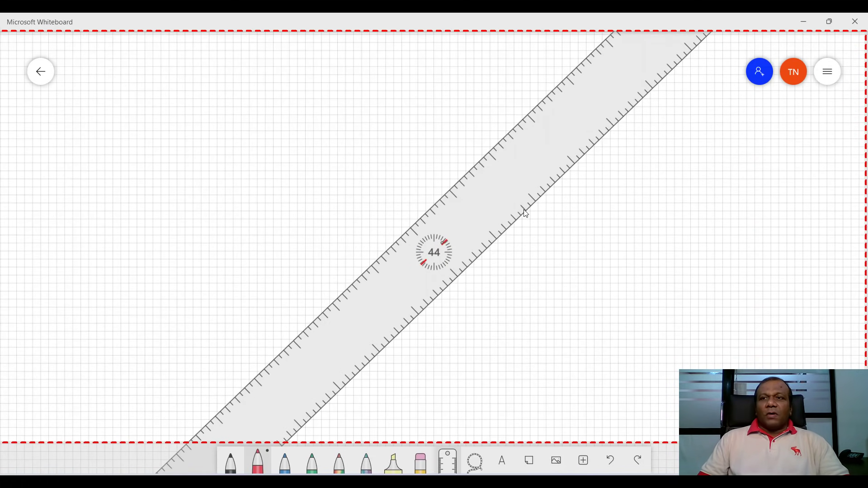
Change the whiteboard's grid background to Solid
{"action": "left_click", "coordinate": [827, 72]}
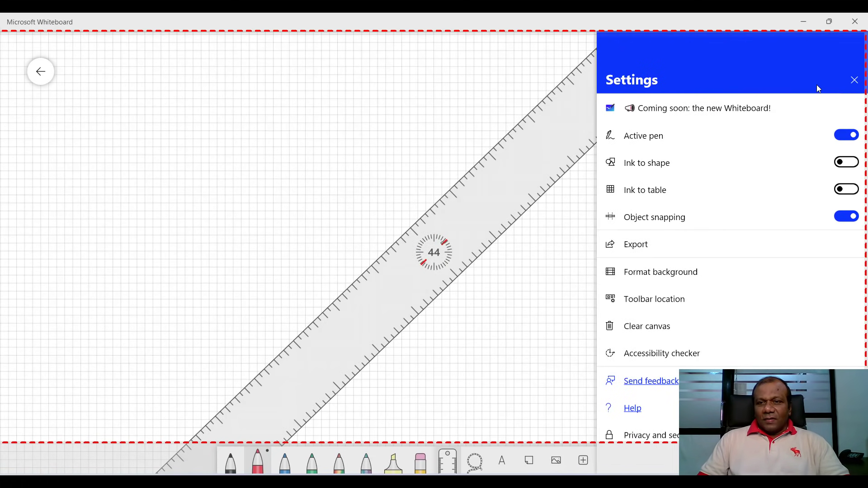
{"action": "left_click", "coordinate": [725, 272]}
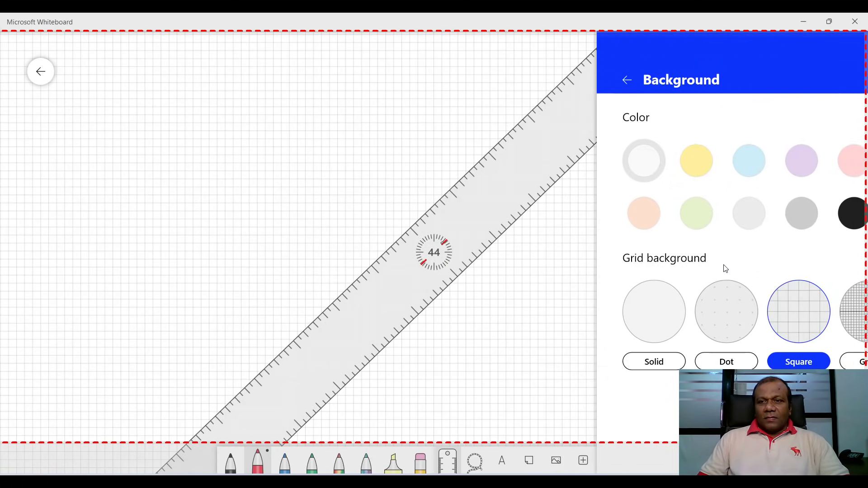
{"action": "left_click", "coordinate": [653, 328]}
{"action": "left_click", "coordinate": [272, 189]}
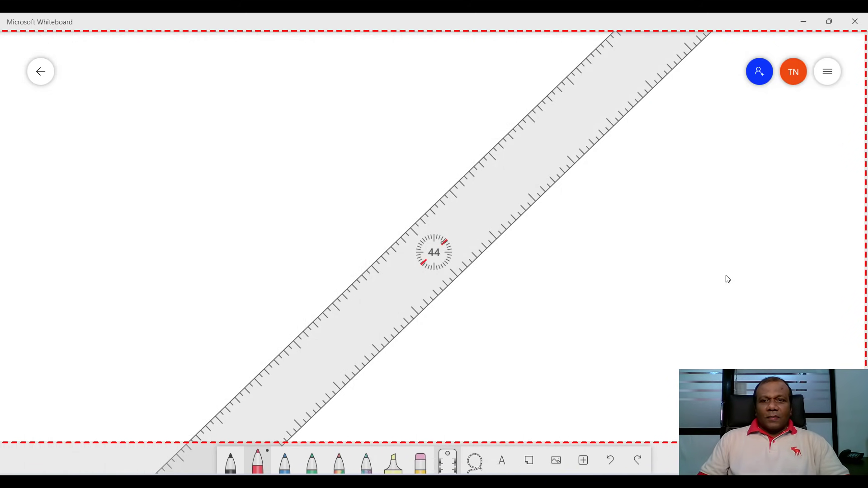
Check the black pen's width and colour options, and pick the Galaxy pen for writing
{"action": "left_click", "coordinate": [229, 461]}
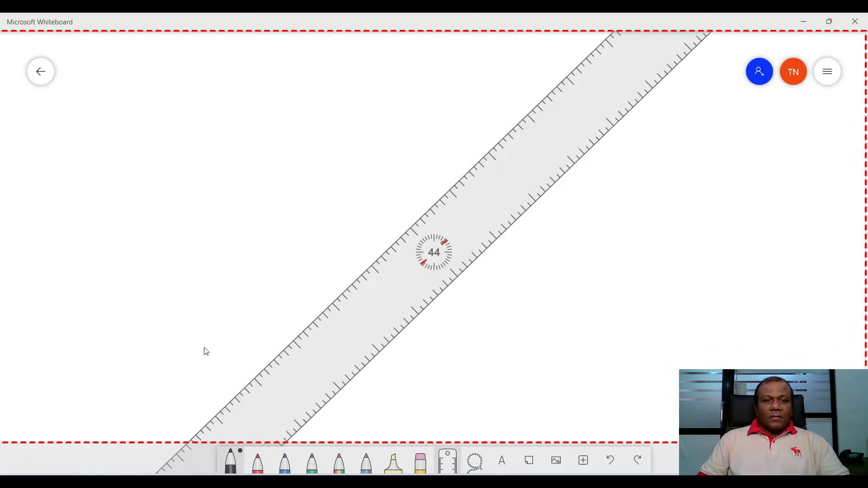
{"action": "left_click", "coordinate": [242, 451]}
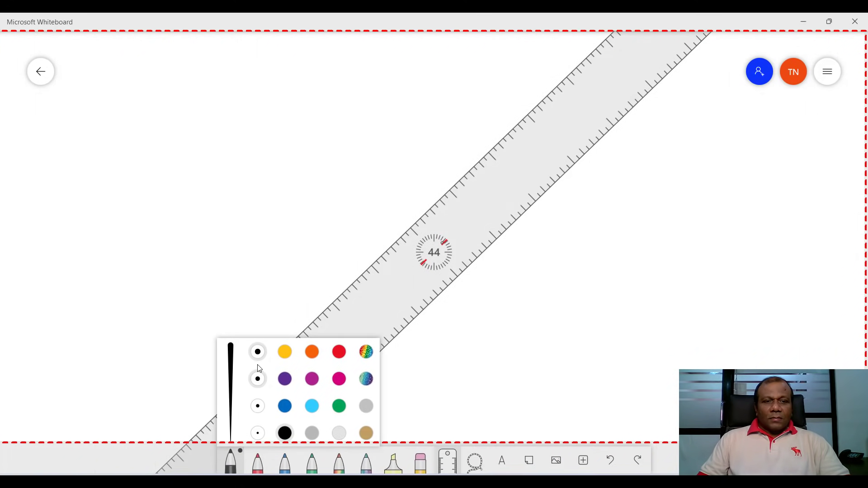
{"action": "left_click", "coordinate": [268, 297]}
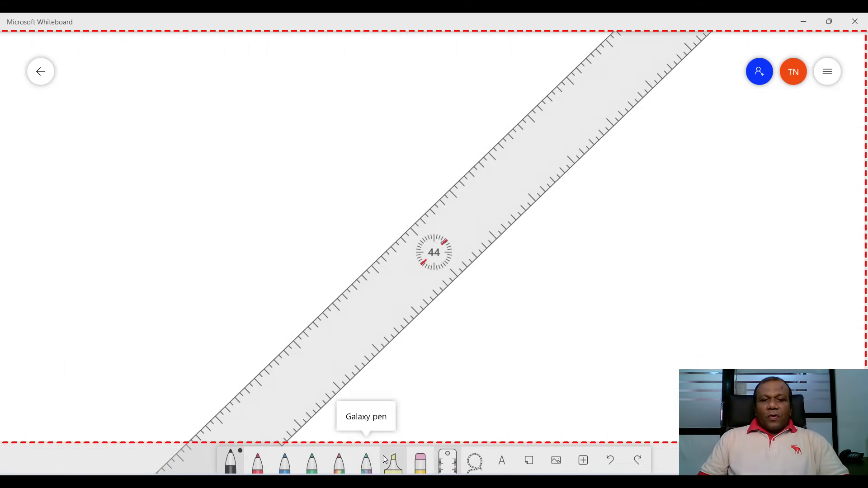
{"action": "left_click", "coordinate": [369, 463]}
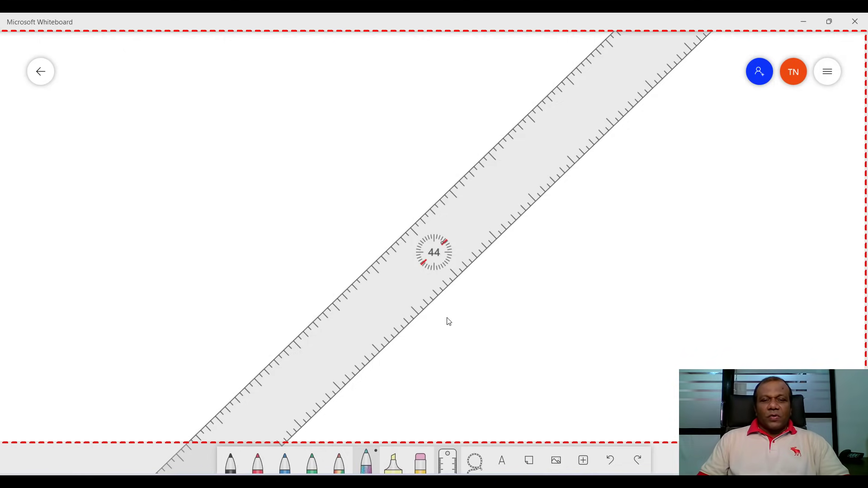
Hide the ruler and add a text box reading "ABC" on the whiteboard canvas
{"action": "left_click", "coordinate": [509, 464]}
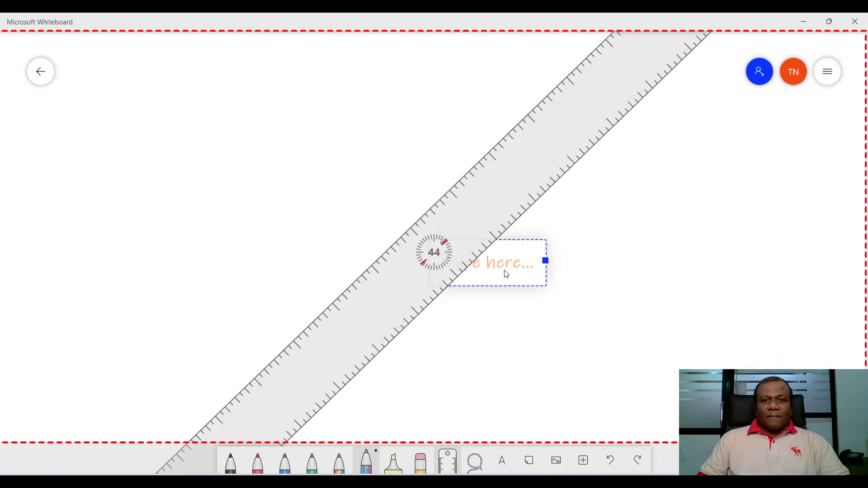
{"action": "left_click_drag", "start_coordinate": [484, 232], "coordinate": [380, 165]}
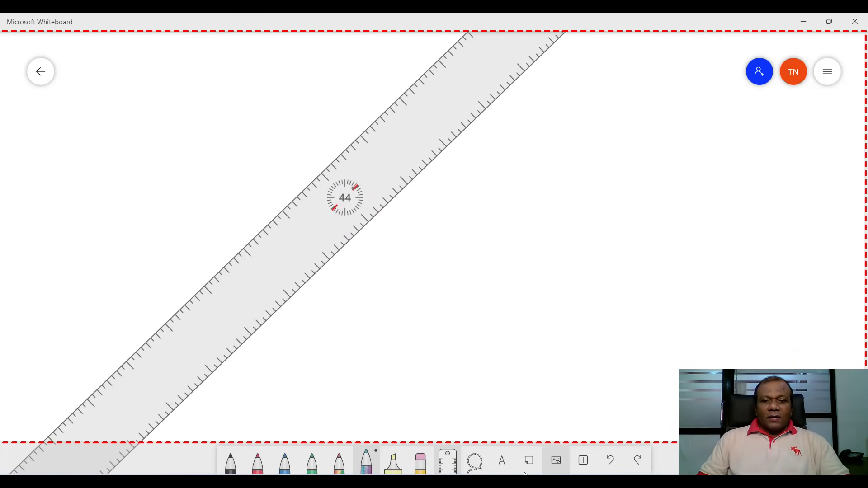
{"action": "left_click", "coordinate": [458, 468]}
{"action": "left_click", "coordinate": [502, 461]}
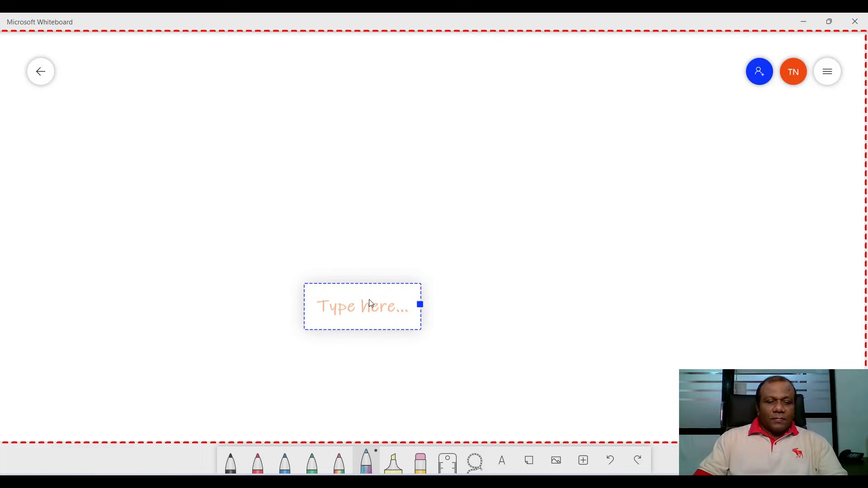
{"action": "type", "text": "ABC"}
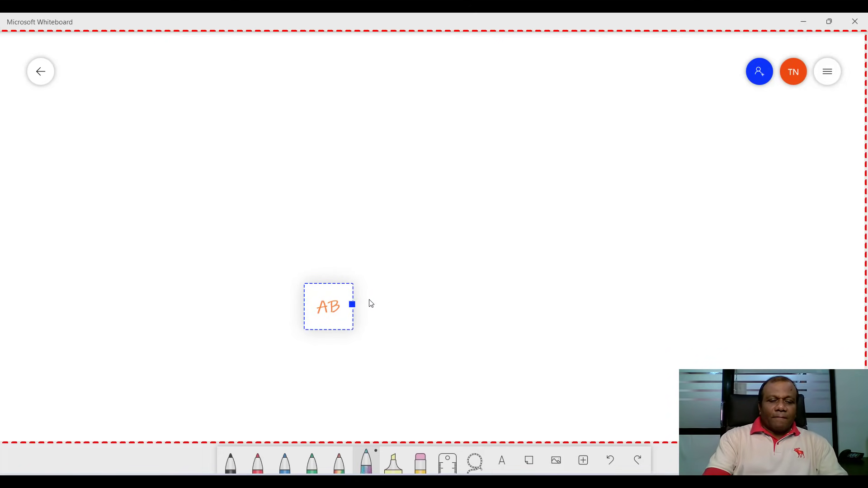
{"action": "left_click", "coordinate": [446, 292]}
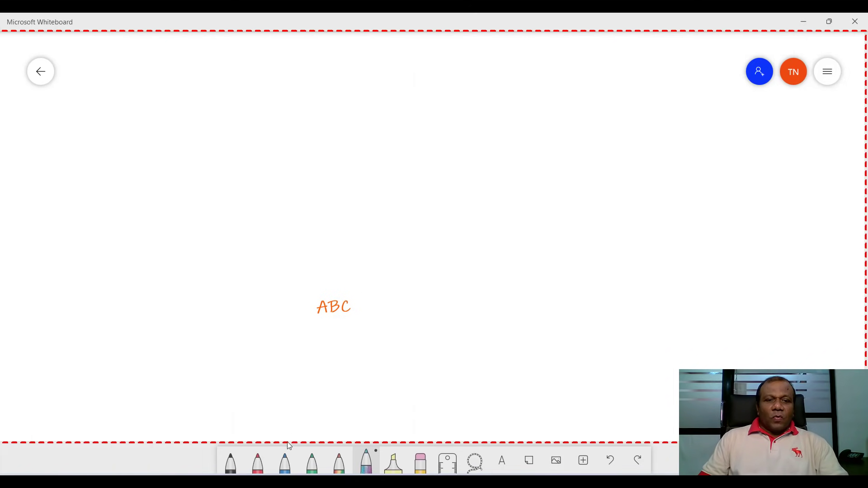
Set the red pen to its thickest width and try to draw a horizontal stroke above the ABC text
{"action": "left_click", "coordinate": [259, 466]}
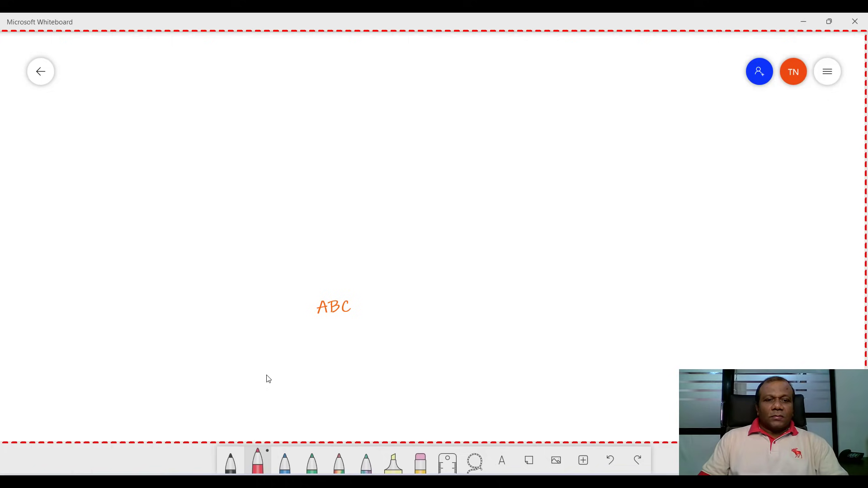
{"action": "left_click", "coordinate": [266, 458]}
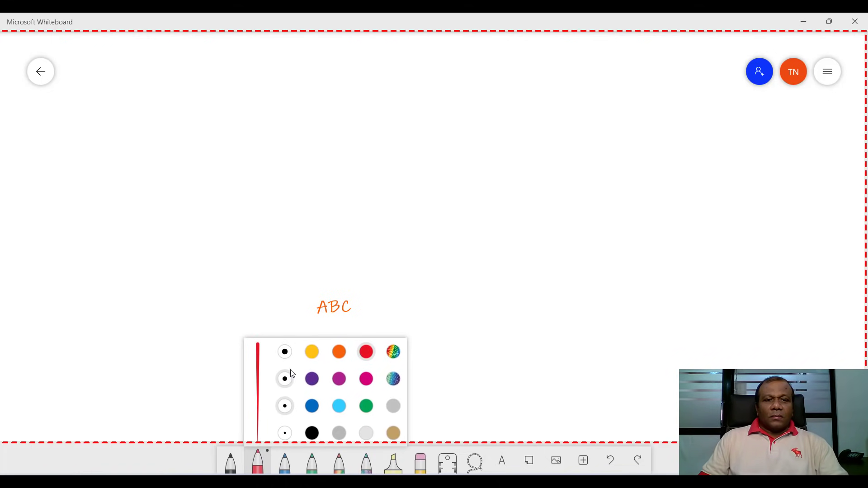
{"action": "left_click", "coordinate": [285, 355]}
{"action": "mouse_move", "coordinate": [270, 270]}
{"action": "left_mouse_down"}
{"action": "mouse_move", "coordinate": [437, 240]}
{"action": "mouse_move", "coordinate": [449, 286]}
{"action": "left_mouse_up"}
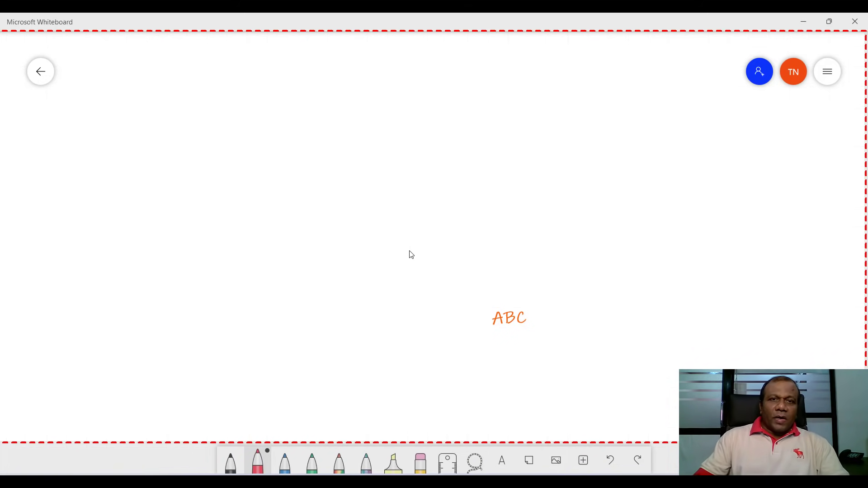
Stop the screen recording so that it is inserted on slide 2 of Presentation2 in PowerPoint
{"action": "mouse_move", "coordinate": [407, 17]}
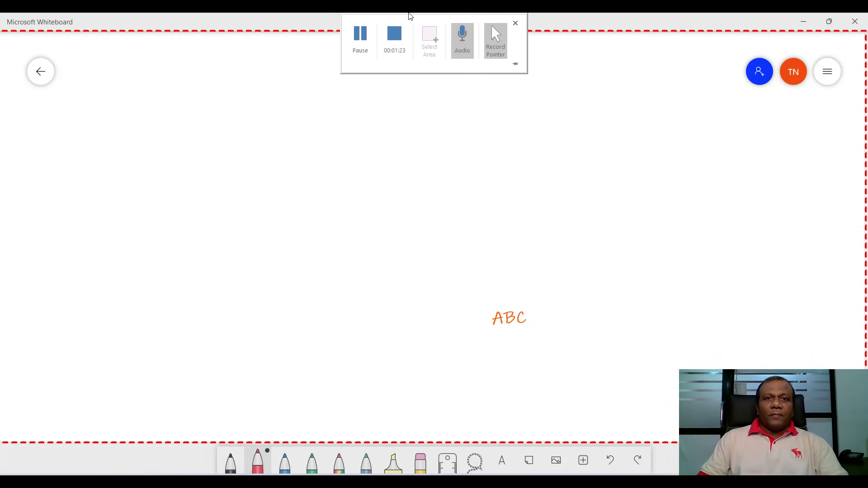
{"action": "left_click", "coordinate": [391, 40]}
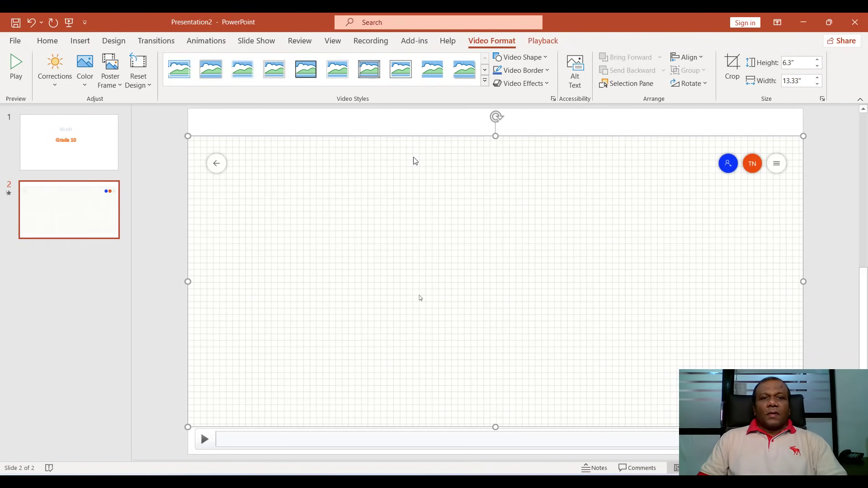
Play back the recording on slide 2, skip ahead past its middle, and pause it
{"action": "left_click", "coordinate": [205, 440]}
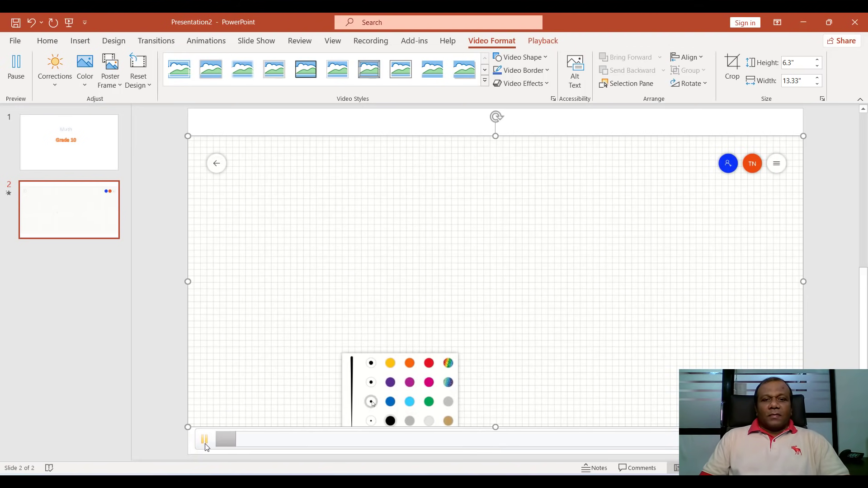
{"action": "left_click", "coordinate": [335, 442]}
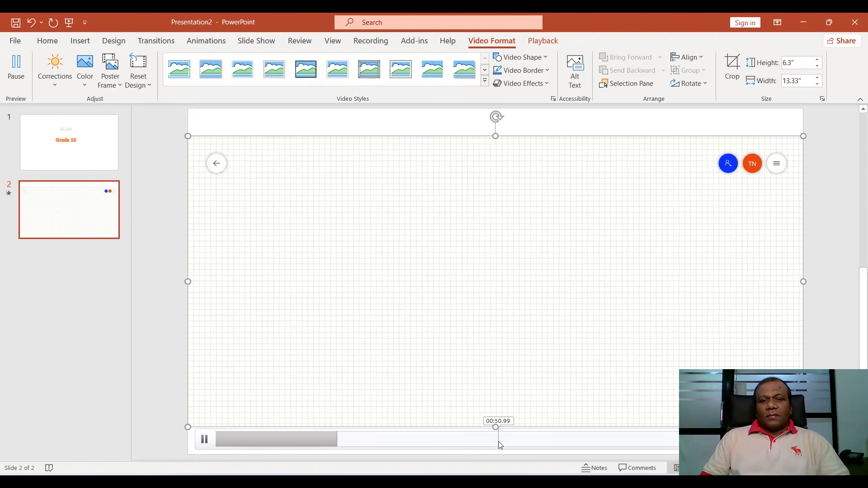
{"action": "left_click", "coordinate": [500, 444]}
{"action": "left_click", "coordinate": [204, 445]}
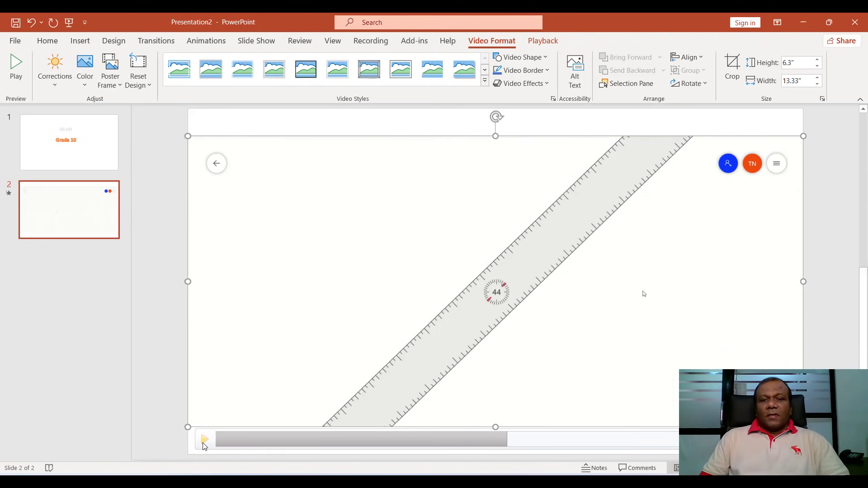
{"action": "left_click", "coordinate": [204, 445]}
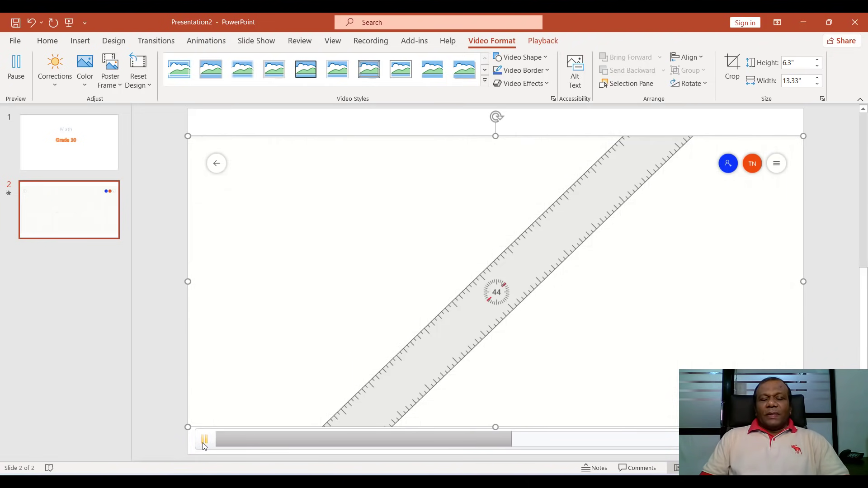
{"action": "left_click", "coordinate": [204, 445]}
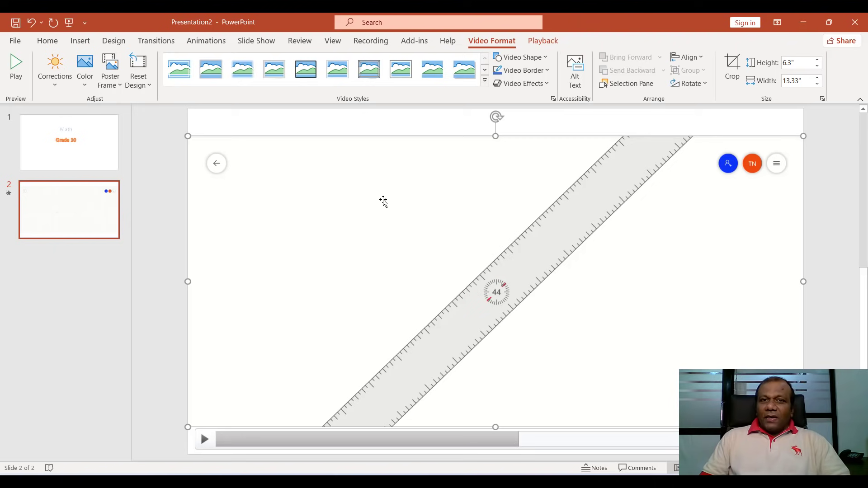
Trim the recording on slide 2 to start at 00:07.880 and end at 01:20.511, and briefly play back its beginning
{"action": "left_click", "coordinate": [544, 42]}
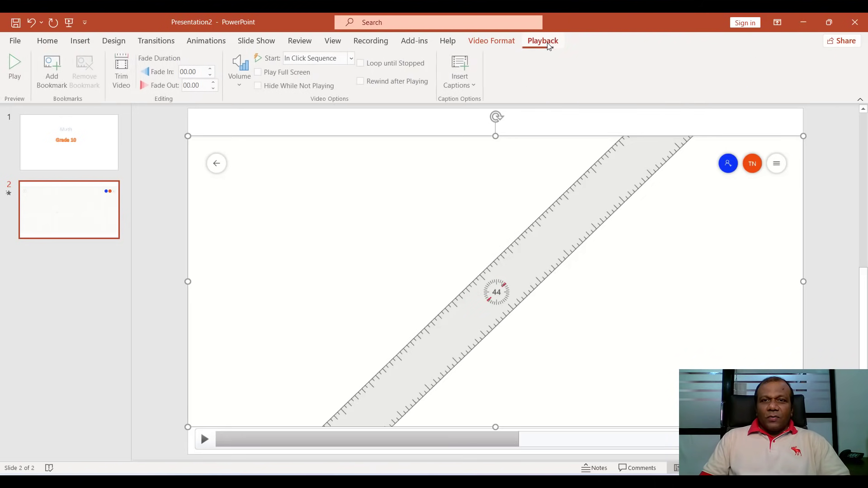
{"action": "left_click", "coordinate": [240, 83]}
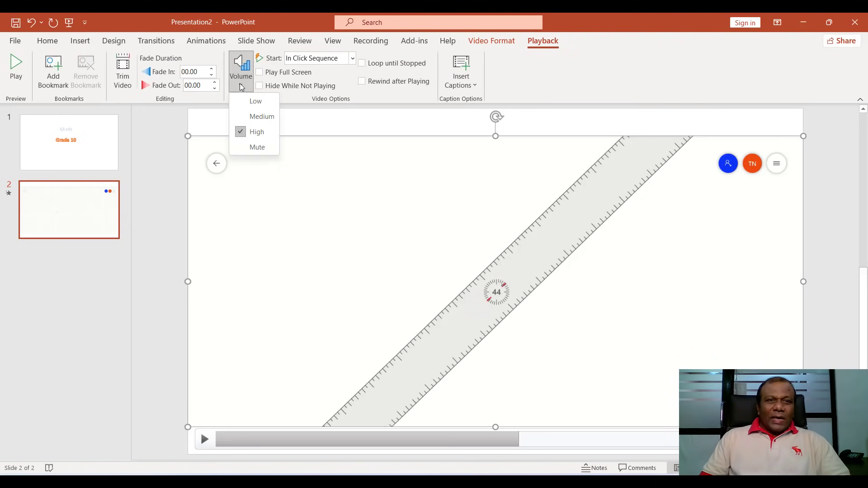
{"action": "left_click", "coordinate": [123, 77]}
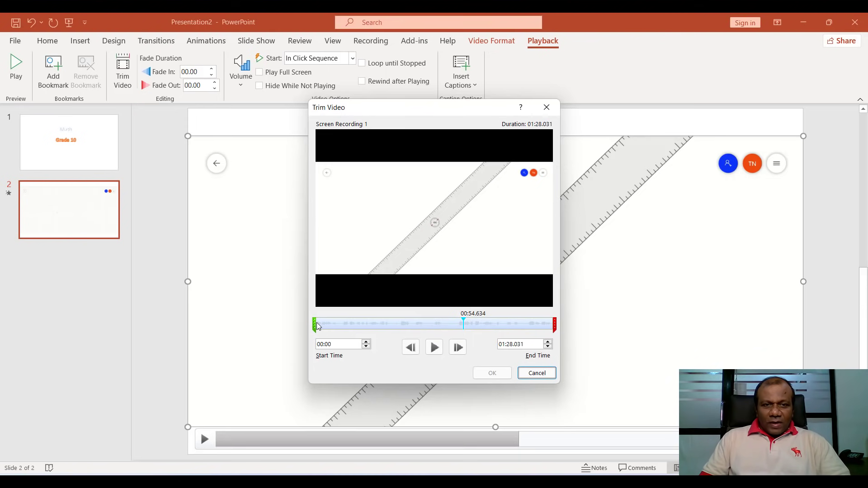
{"action": "left_click_drag", "start_coordinate": [317, 322], "coordinate": [336, 325]}
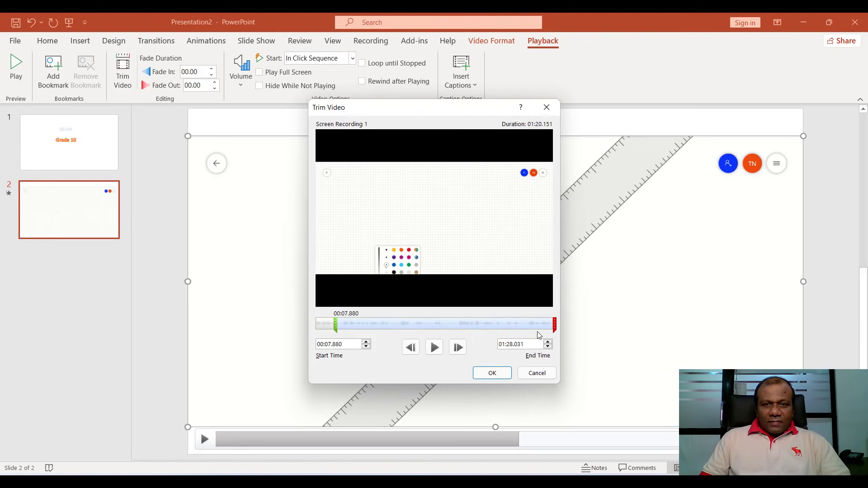
{"action": "left_click_drag", "start_coordinate": [555, 324], "coordinate": [535, 325]}
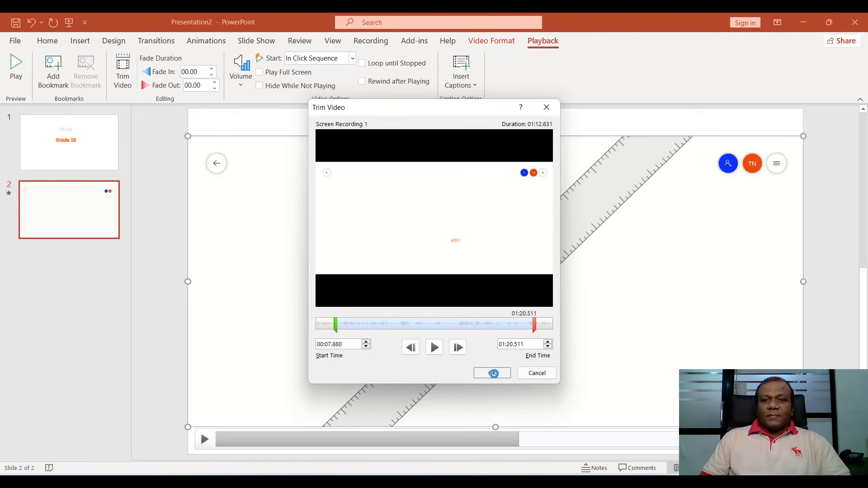
{"action": "left_click", "coordinate": [494, 373]}
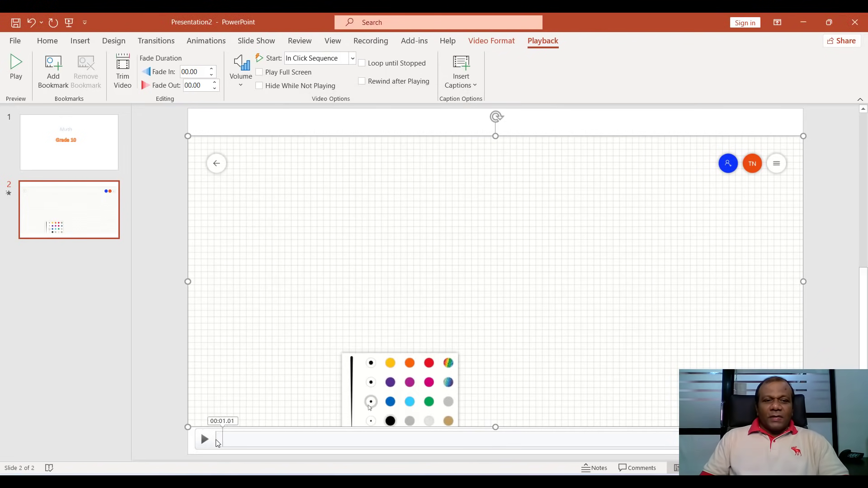
{"action": "left_click", "coordinate": [208, 443]}
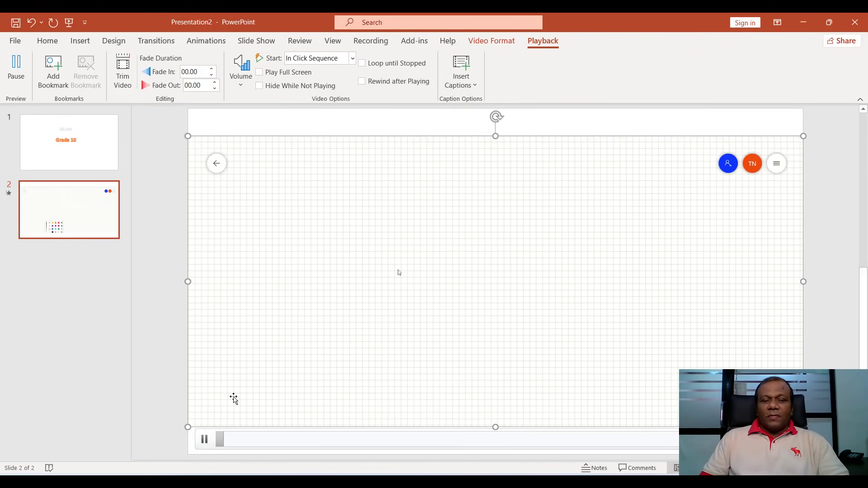
{"action": "left_click", "coordinate": [204, 439]}
Add a new slide with the Blank layout after slide 2
{"action": "left_click", "coordinate": [47, 40]}
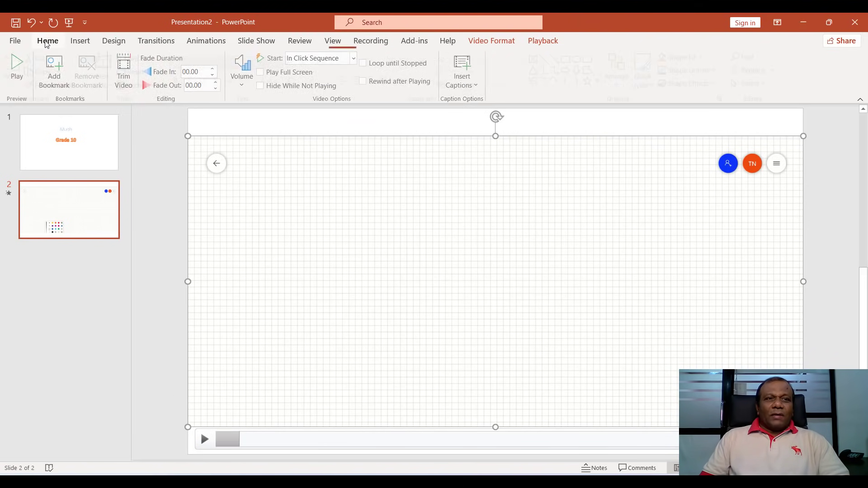
{"action": "left_click", "coordinate": [109, 81]}
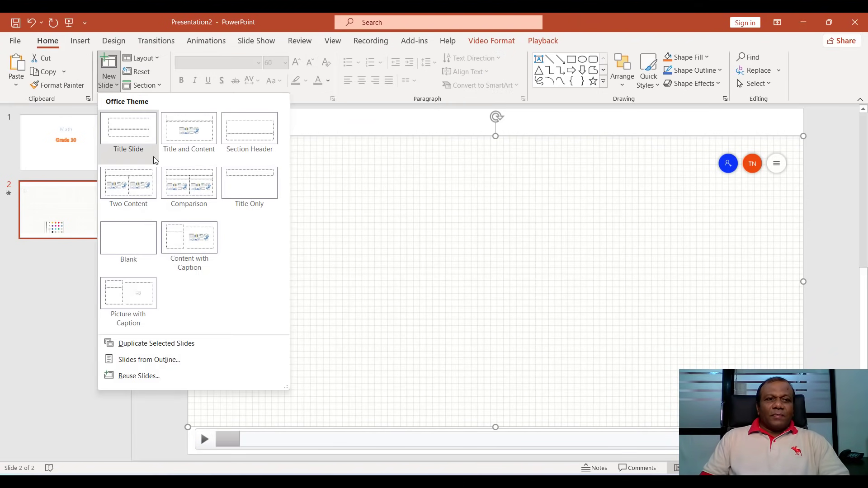
{"action": "left_click", "coordinate": [138, 244]}
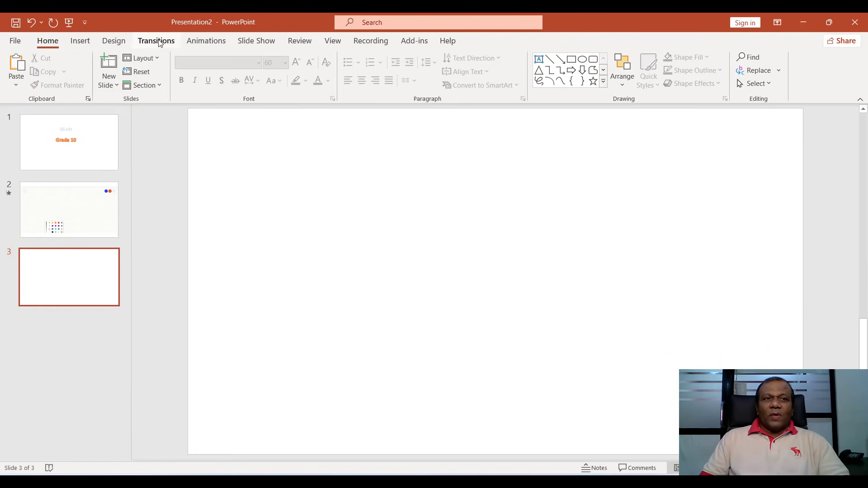
Insert WordArt in the light orange style with orange outline on blank slide 3 and enter the text "Thak"
{"action": "left_click", "coordinate": [81, 42]}
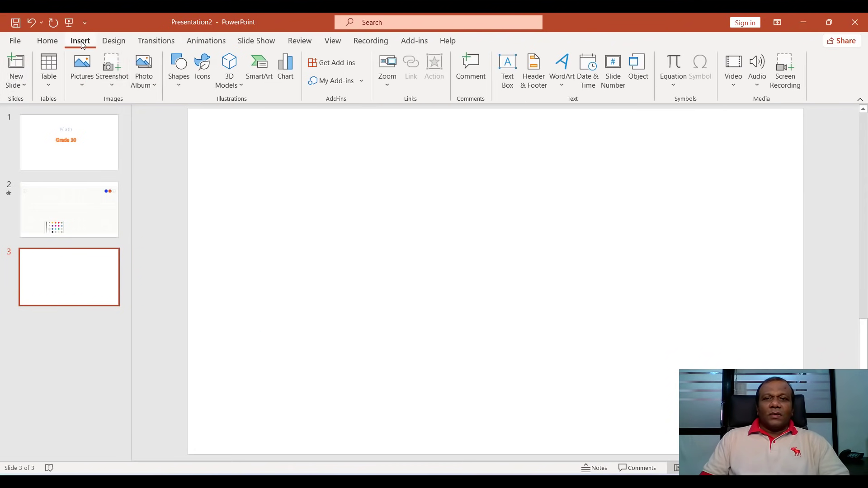
{"action": "left_click", "coordinate": [558, 86]}
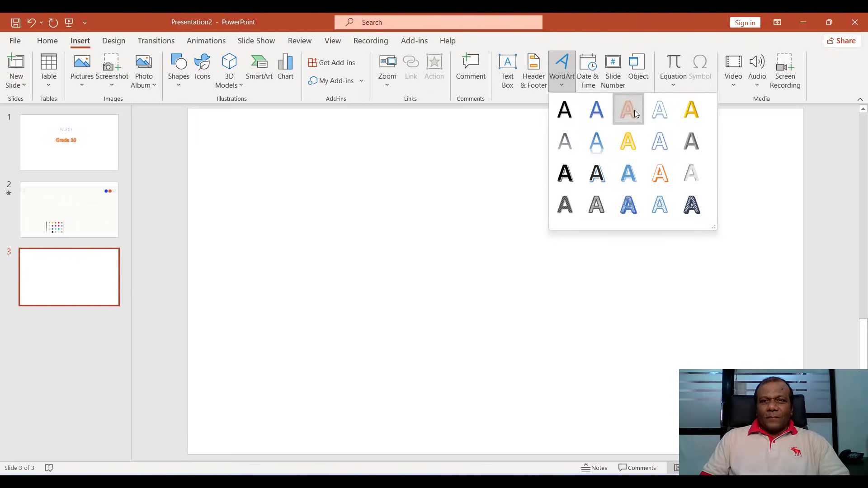
{"action": "left_click", "coordinate": [628, 110]}
{"action": "type", "text": "Thak"}
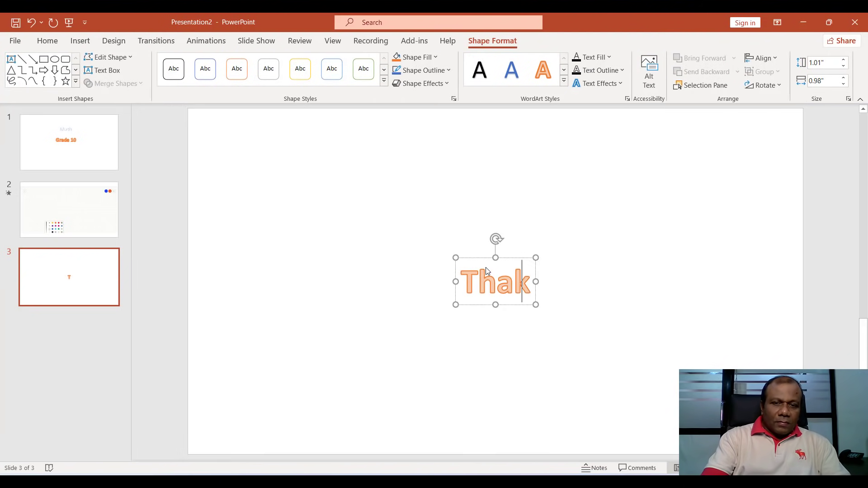